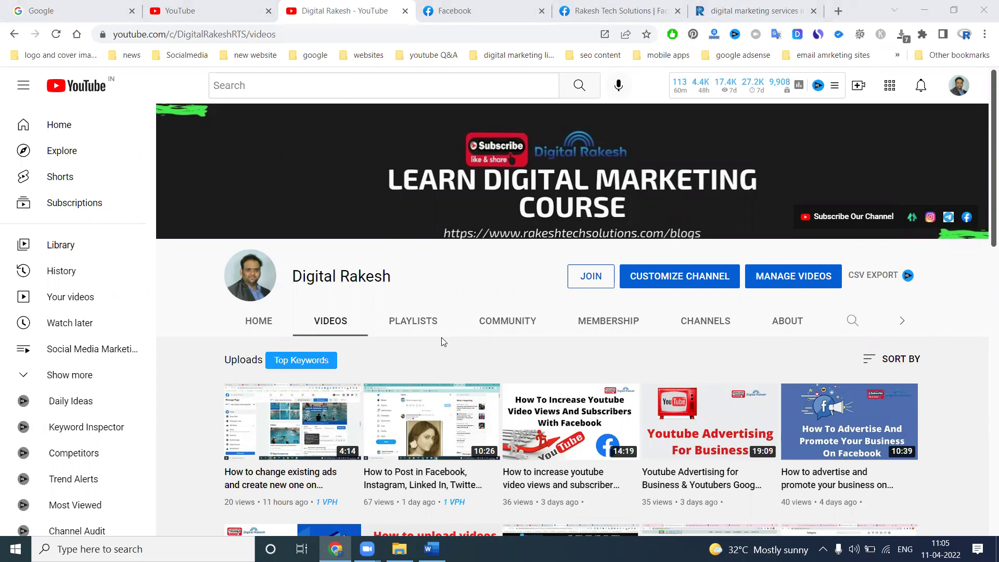
{"action": "left_click", "coordinate": [198, 11]}
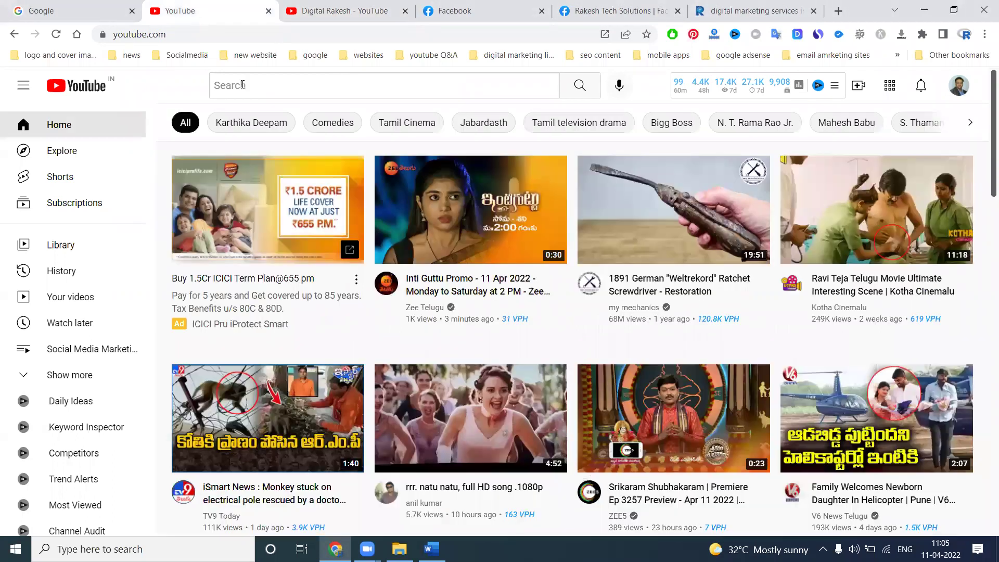
{"action": "left_click", "coordinate": [352, 89]}
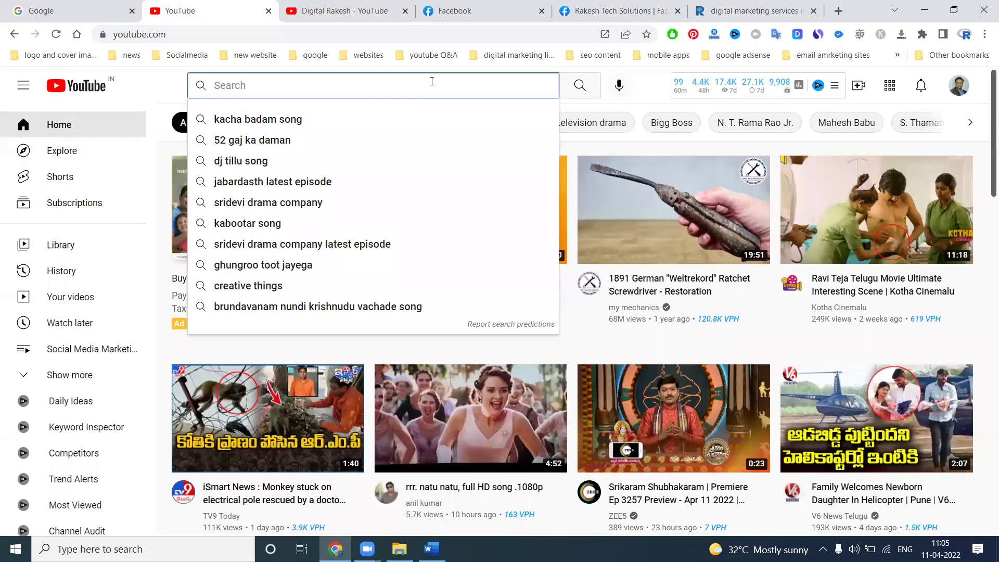
{"action": "left_click", "coordinate": [344, 10]}
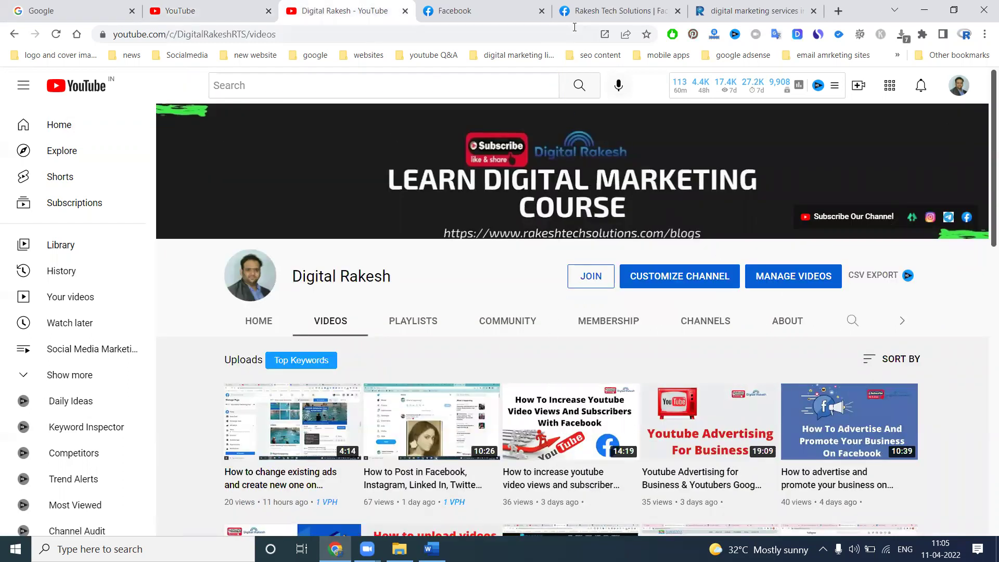
Step: Start an Automated ads setup from the Rakesh Tech Solutions Facebook page with the preselected ad account
{"action": "left_click", "coordinate": [579, 12]}
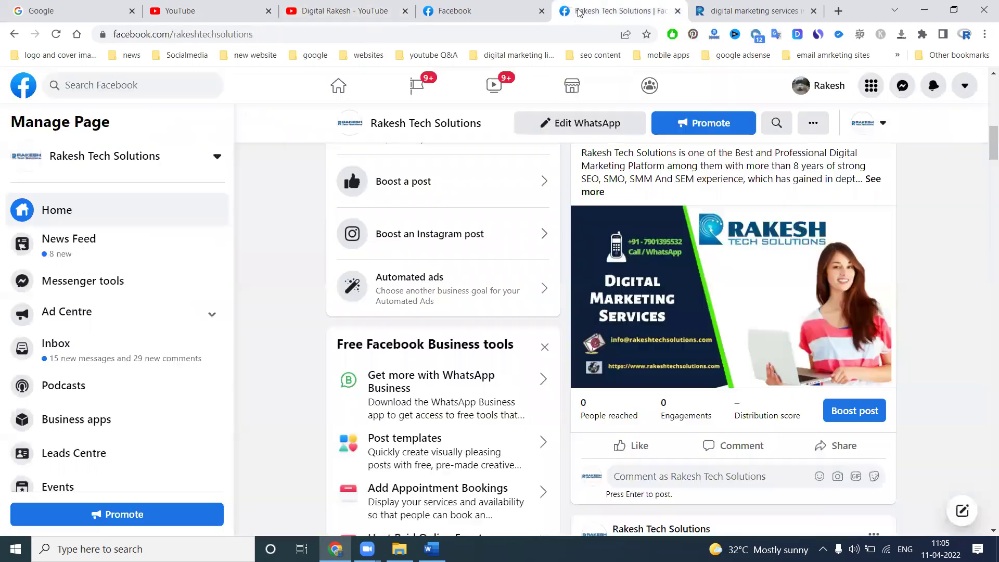
{"action": "scroll", "coordinate": [416, 223], "scroll_direction": "down", "scroll_amount": 5}
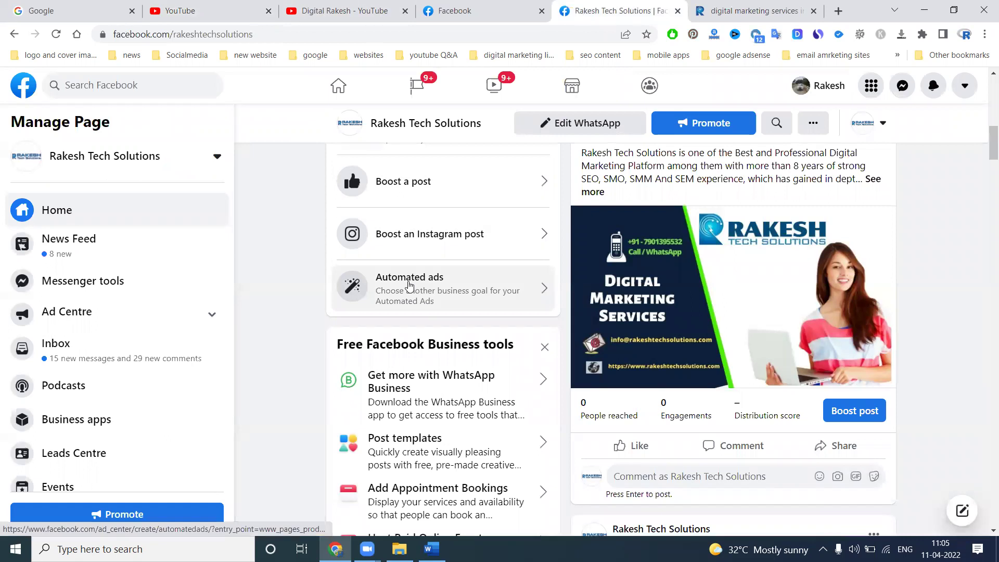
{"action": "left_click", "coordinate": [409, 286]}
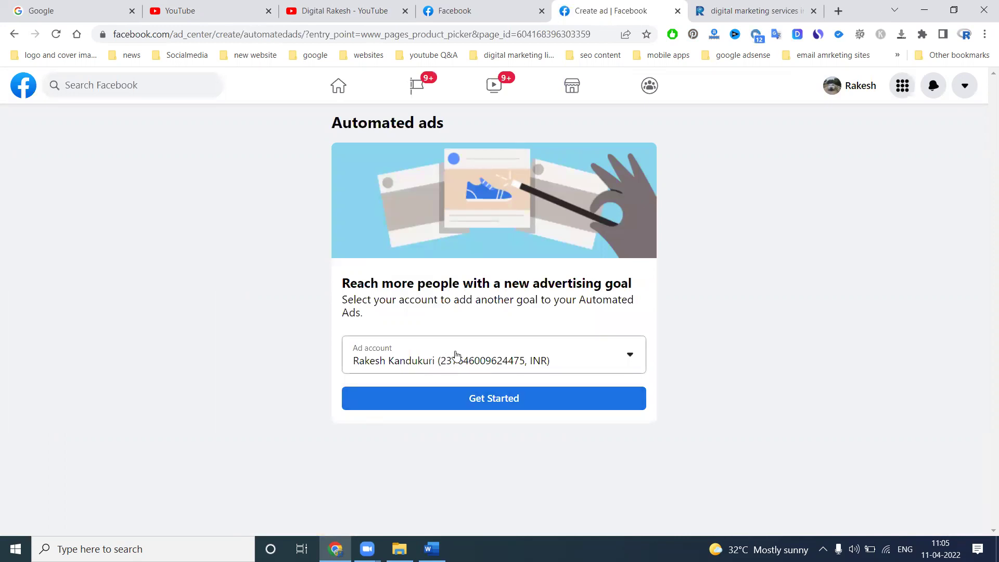
{"action": "left_click", "coordinate": [453, 397]}
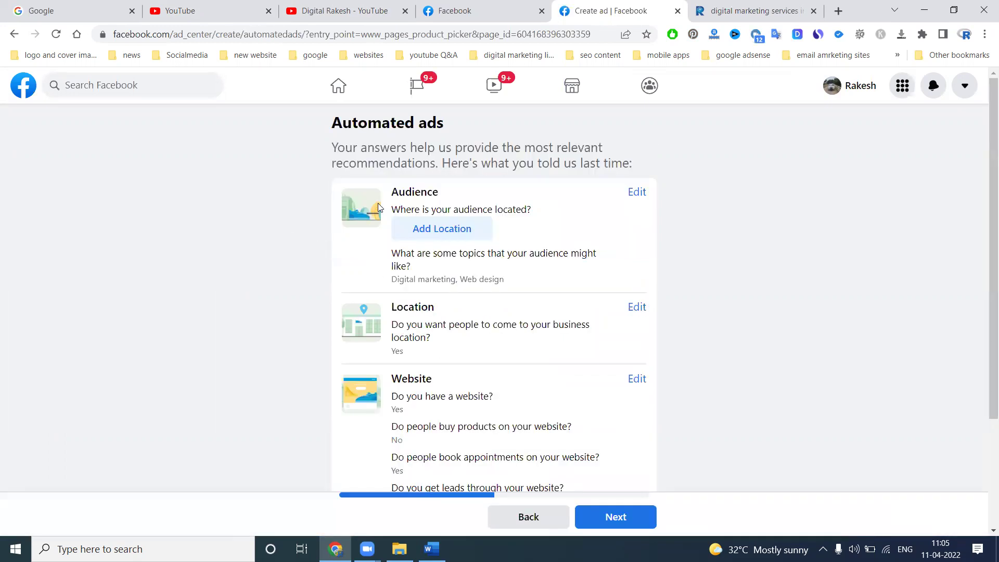
Step: Set the audience location to Hyderabad, Telangana, India, and save it with the Digital marketing and Web design interests
{"action": "left_click", "coordinate": [414, 228]}
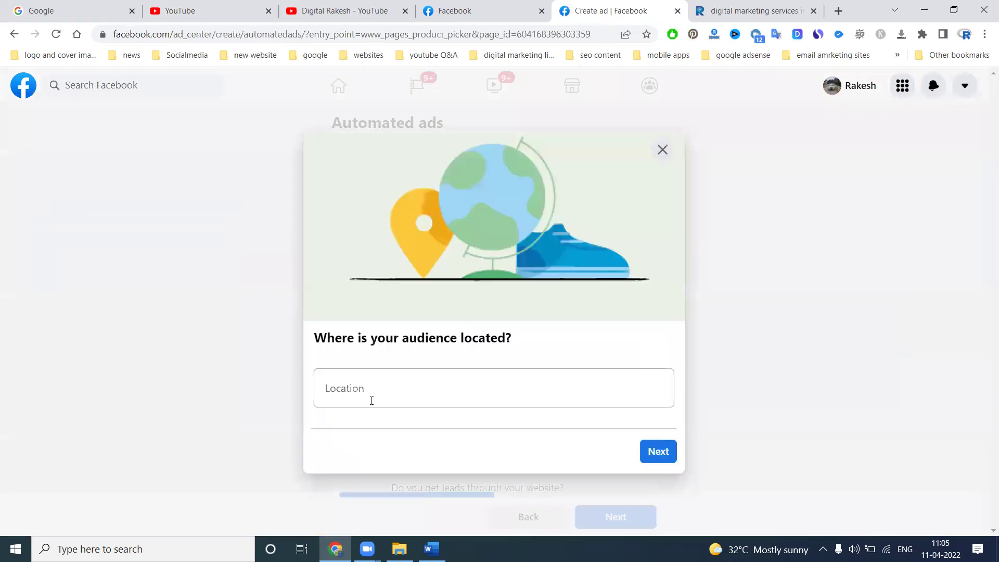
{"action": "left_click", "coordinate": [371, 393]}
{"action": "type", "text": "hyderabad"}
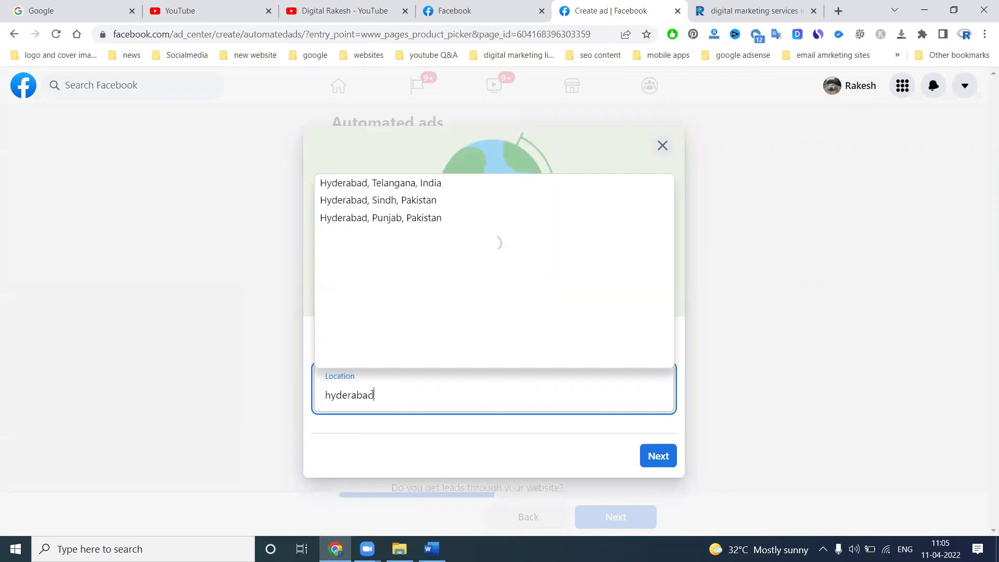
{"action": "left_click", "coordinate": [420, 183]}
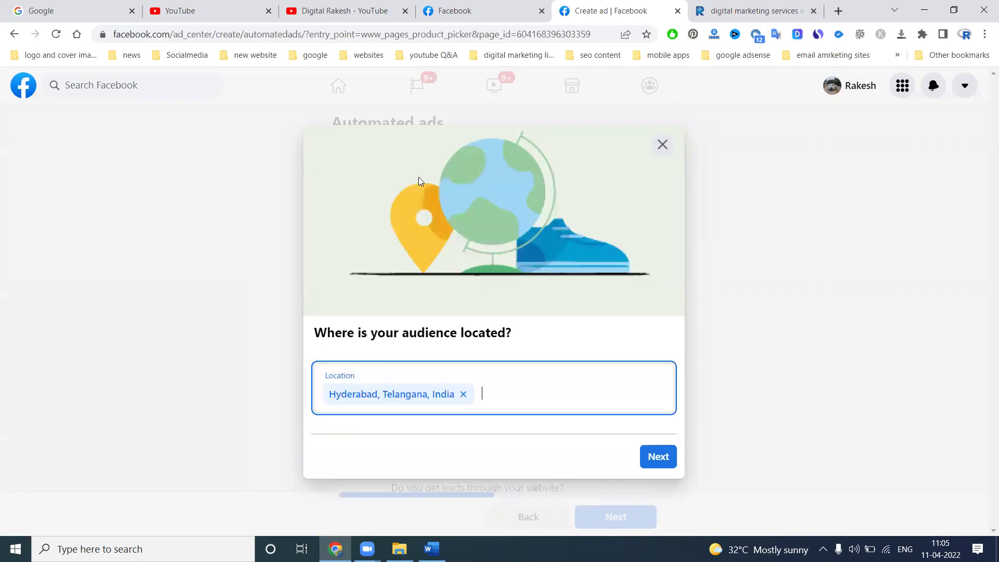
{"action": "left_click", "coordinate": [659, 456]}
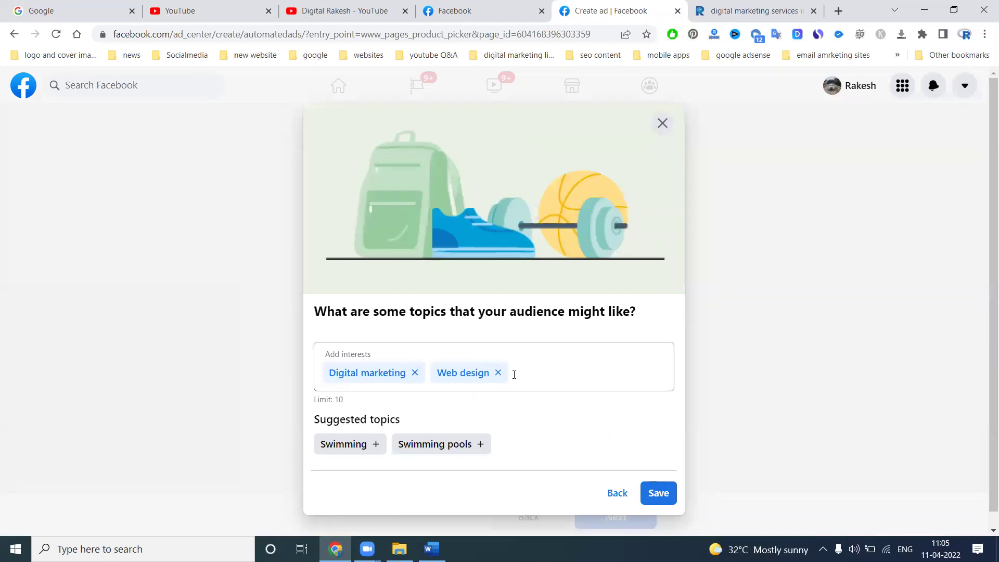
{"action": "left_click", "coordinate": [659, 494]}
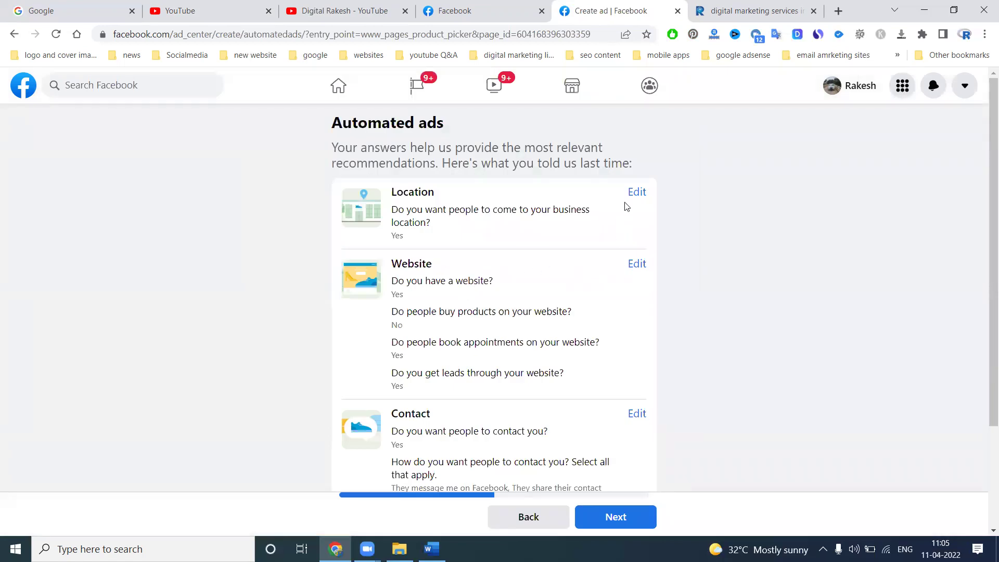
Step: Edit the Website answers so that people booking appointments on the website is No, keeping the other answers, and save them
{"action": "left_click", "coordinate": [637, 264]}
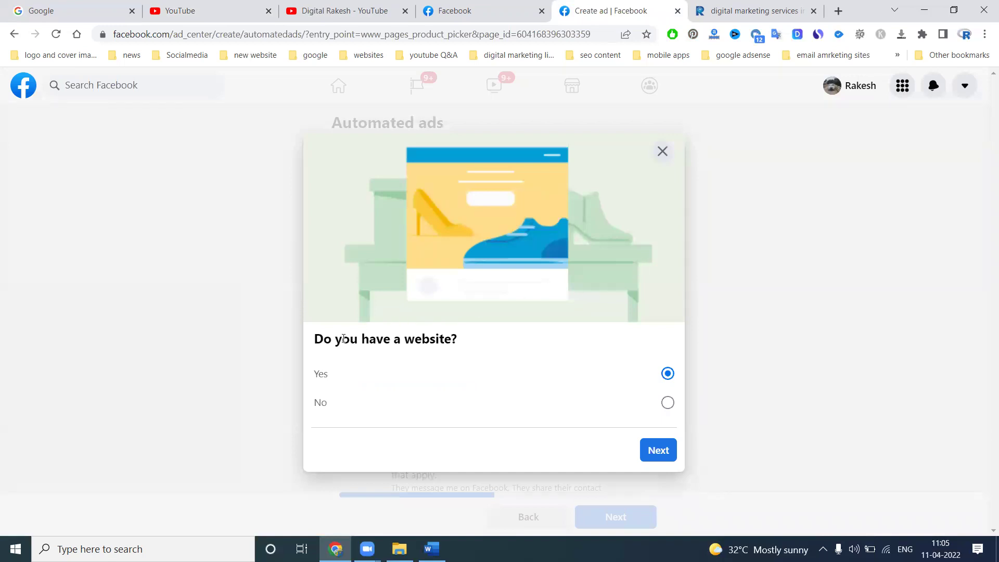
{"action": "left_click", "coordinate": [666, 449]}
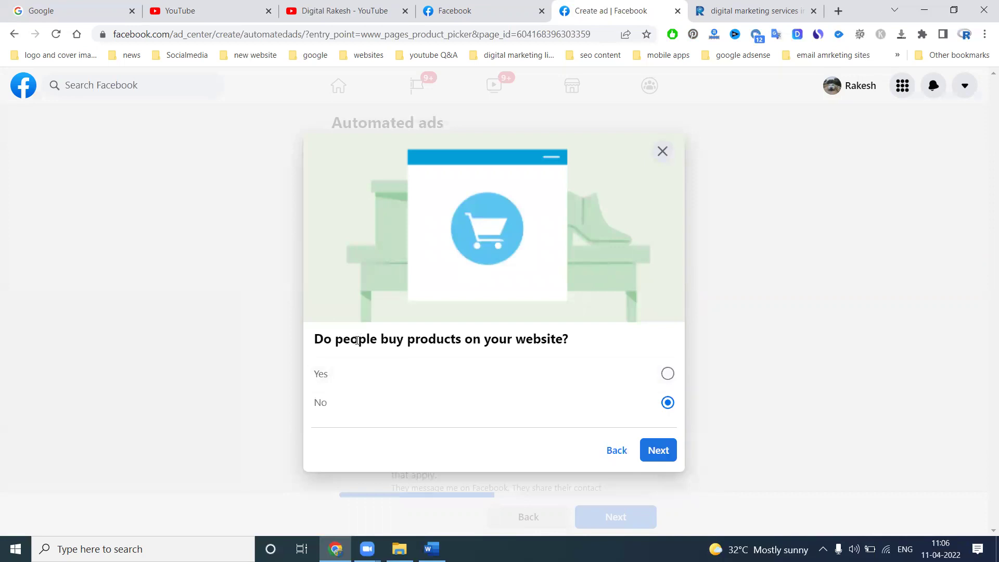
{"action": "left_click", "coordinate": [674, 457]}
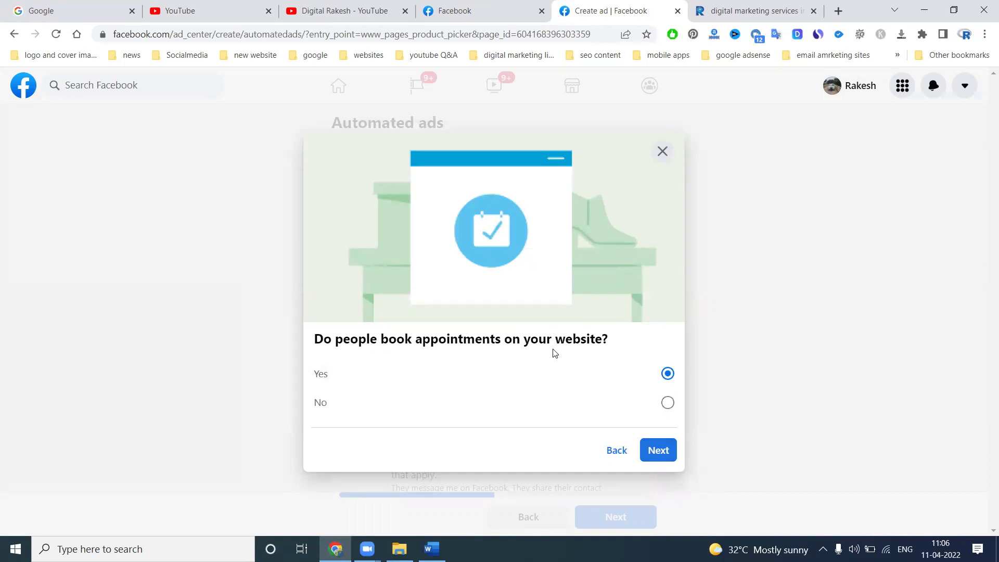
{"action": "left_click", "coordinate": [569, 401]}
{"action": "left_click", "coordinate": [659, 451]}
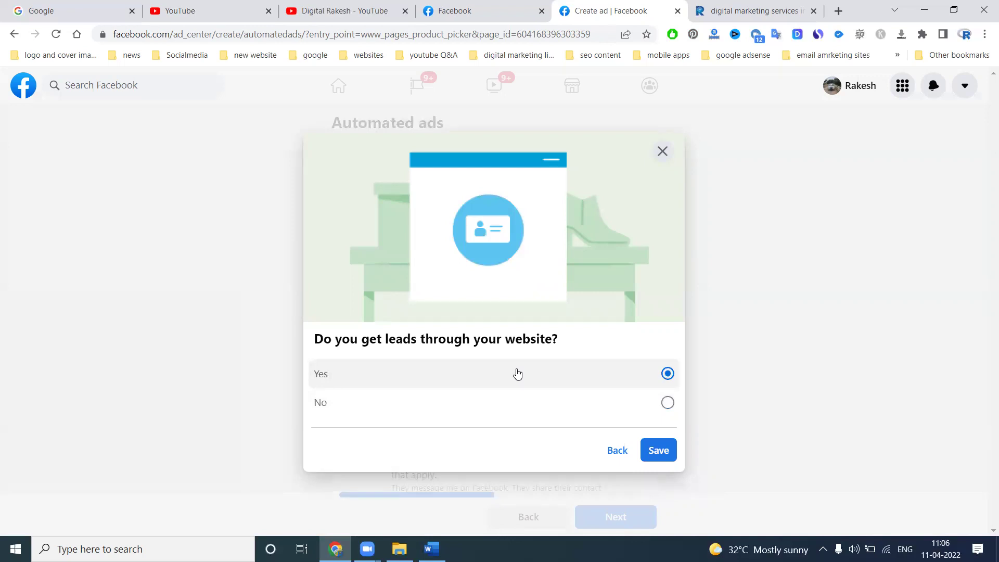
{"action": "left_click", "coordinate": [658, 450]}
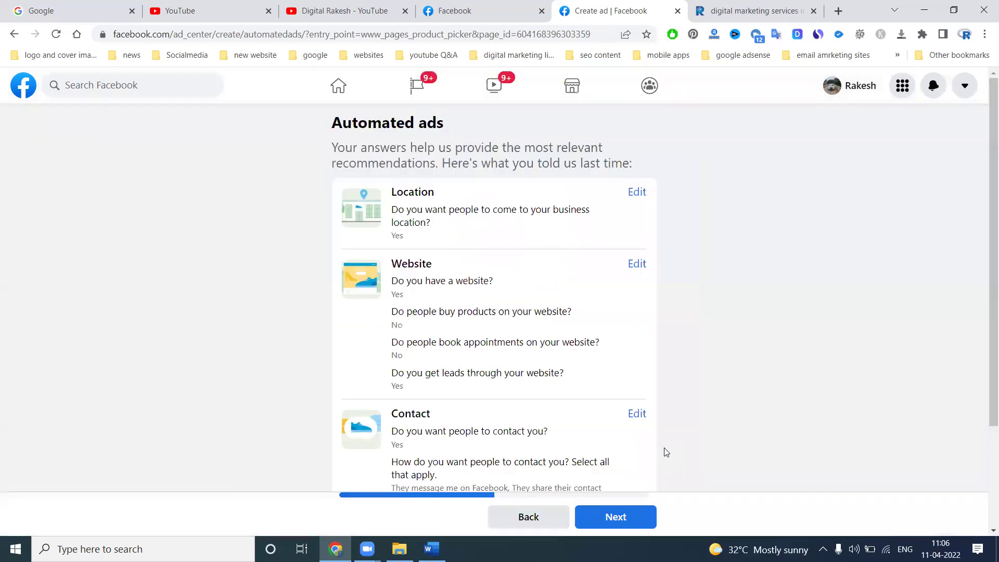
Step: Save Yes for people coming to the business location, review the remaining answers and proceed to the ad versions
{"action": "scroll", "coordinate": [663, 446], "scroll_direction": "down", "scroll_amount": 2}
{"action": "scroll", "coordinate": [464, 339], "scroll_direction": "up", "scroll_amount": 2}
{"action": "left_click", "coordinate": [637, 192]}
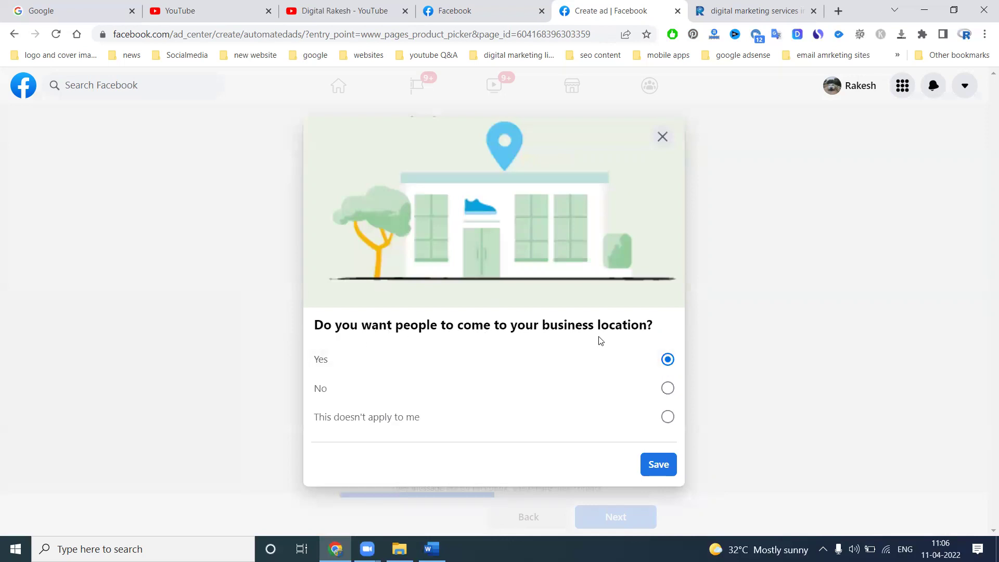
{"action": "left_click", "coordinate": [669, 465]}
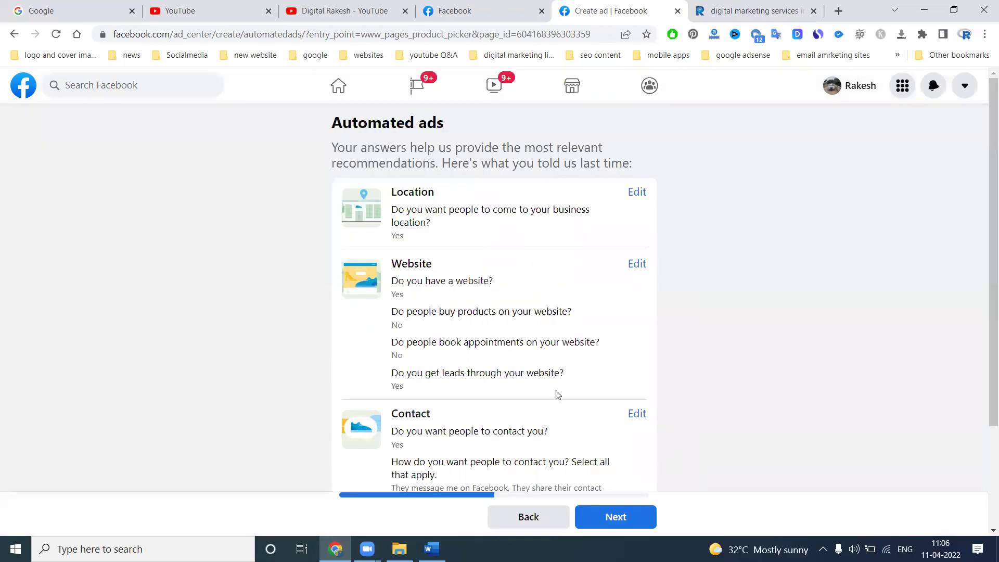
{"action": "scroll", "coordinate": [545, 390], "scroll_direction": "down", "scroll_amount": 2}
{"action": "scroll", "coordinate": [535, 386], "scroll_direction": "up", "scroll_amount": 1}
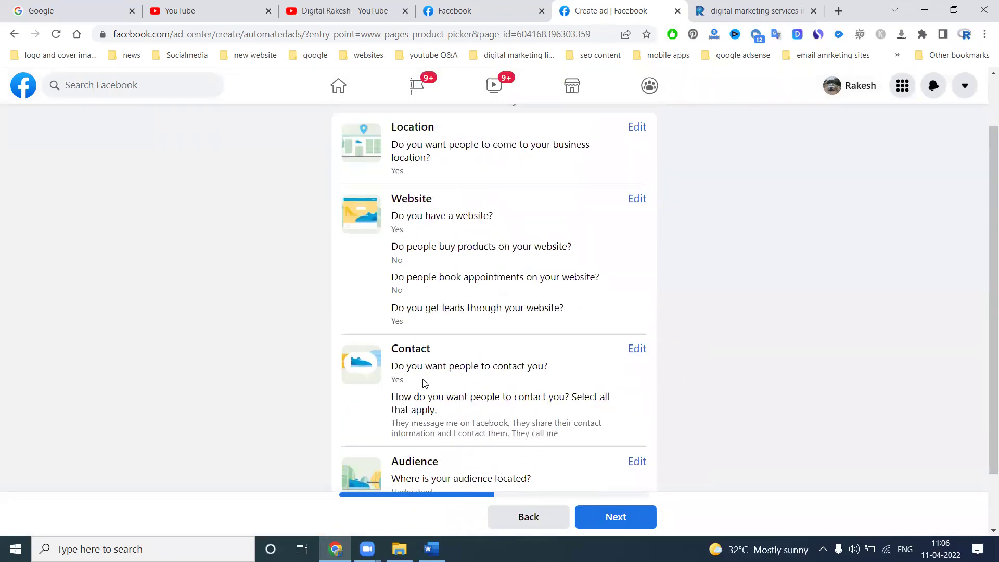
{"action": "scroll", "coordinate": [421, 382], "scroll_direction": "down", "scroll_amount": 1}
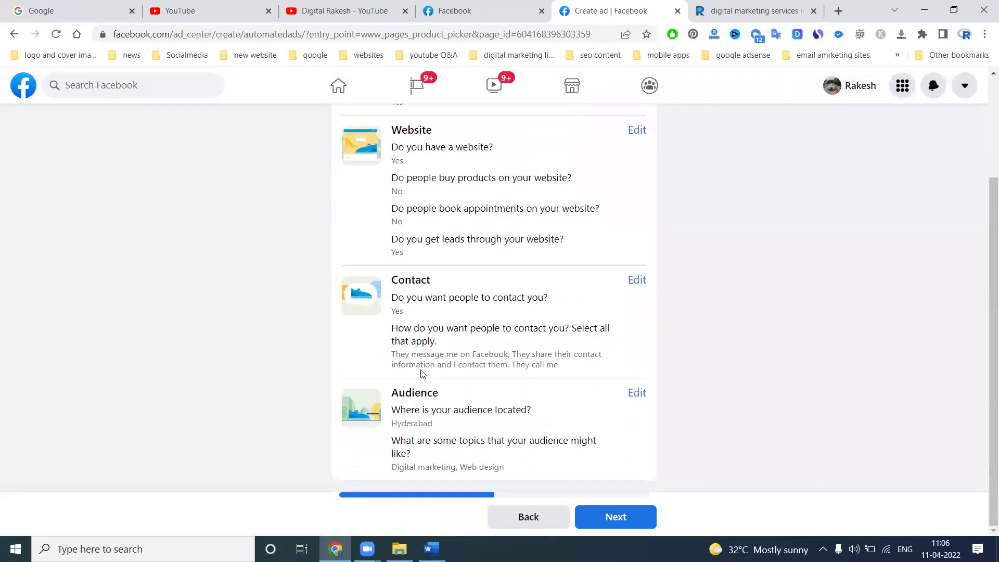
{"action": "left_click", "coordinate": [607, 514]}
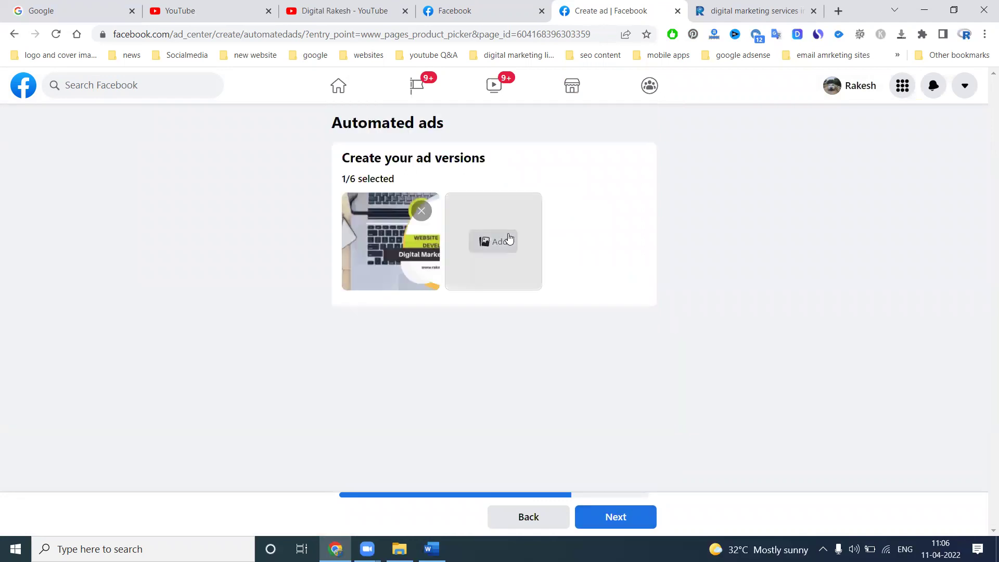
Step: Upload the Digital Marketing Training image to replace the existing ad version picture, and continue to the goal and budget settings
{"action": "left_click", "coordinate": [508, 238]}
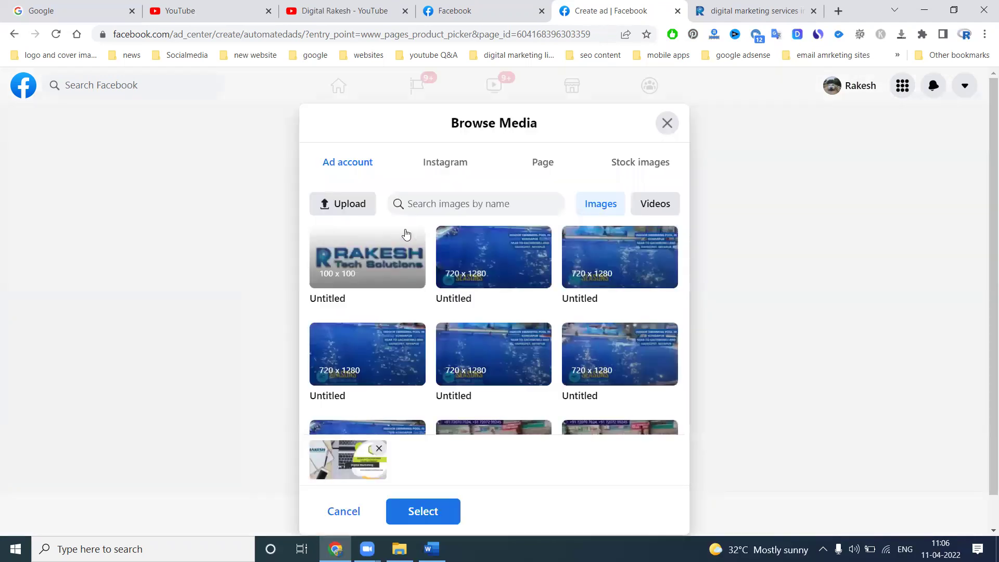
{"action": "left_click", "coordinate": [345, 207]}
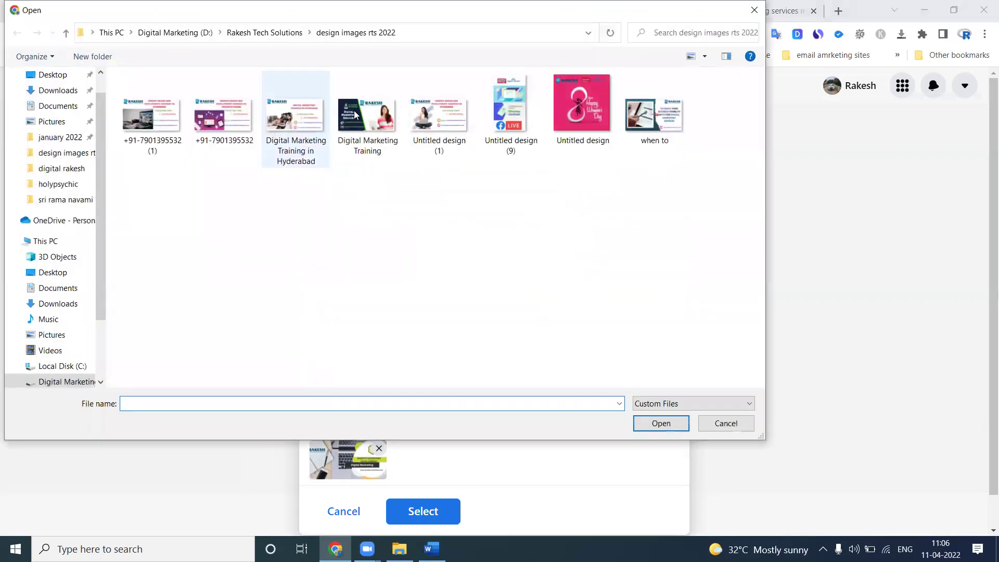
{"action": "double_click", "coordinate": [367, 115]}
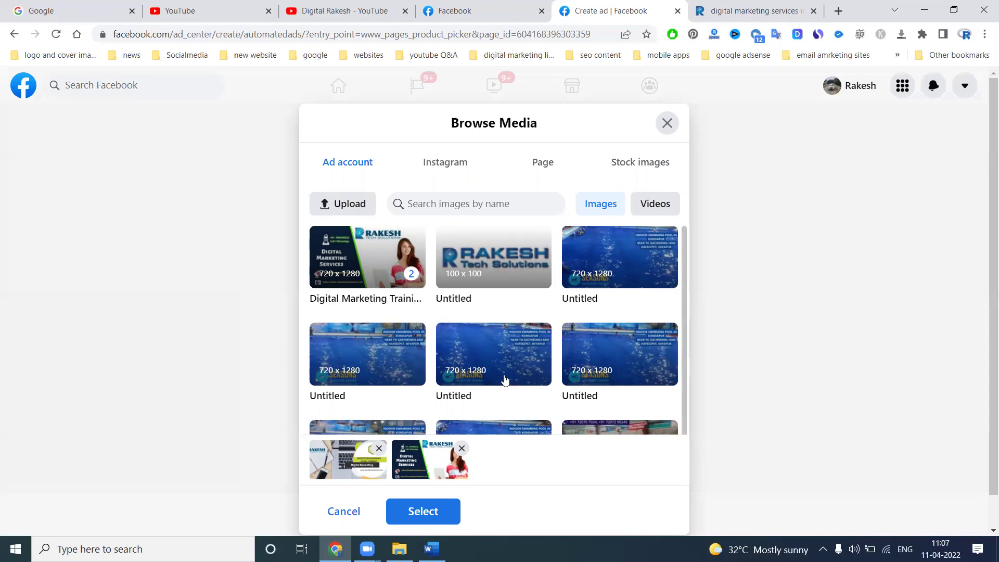
{"action": "scroll", "coordinate": [507, 390], "scroll_direction": "down", "scroll_amount": 3}
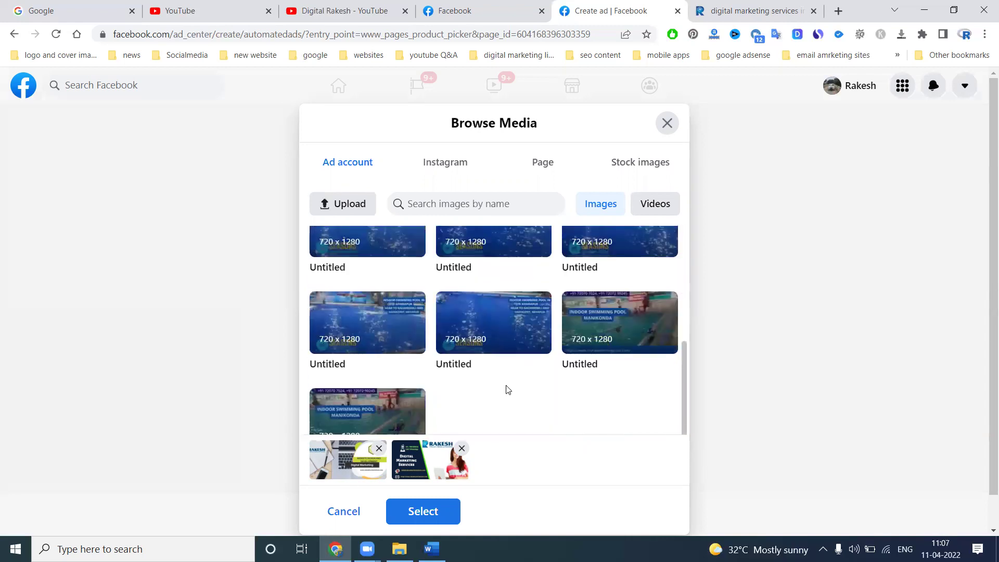
{"action": "left_click", "coordinate": [375, 449]}
{"action": "left_click", "coordinate": [422, 512]}
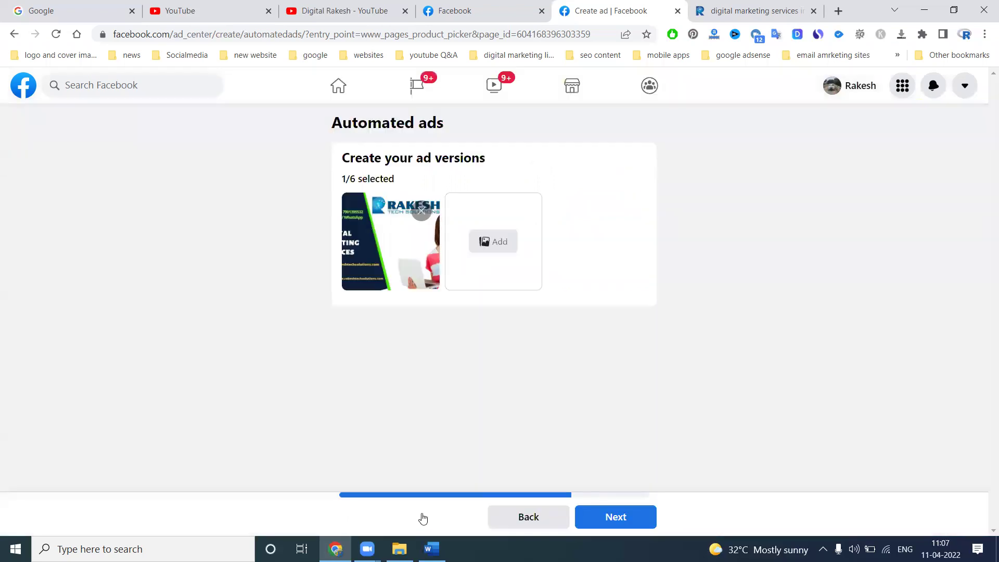
{"action": "left_click", "coordinate": [617, 512]}
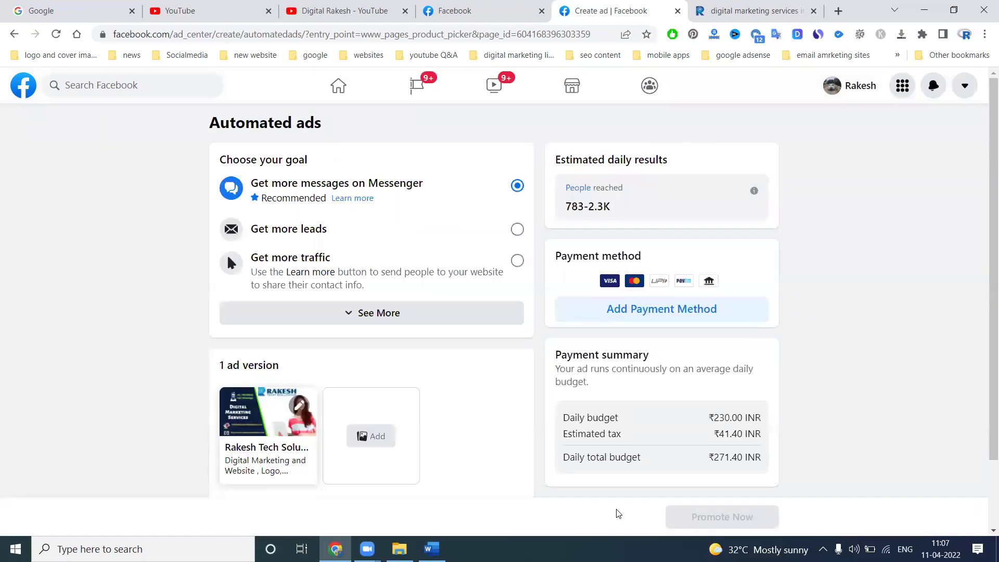
Step: Expand the list of advertising goals and set the daily budget to ₹100.00
{"action": "left_click", "coordinate": [386, 313]}
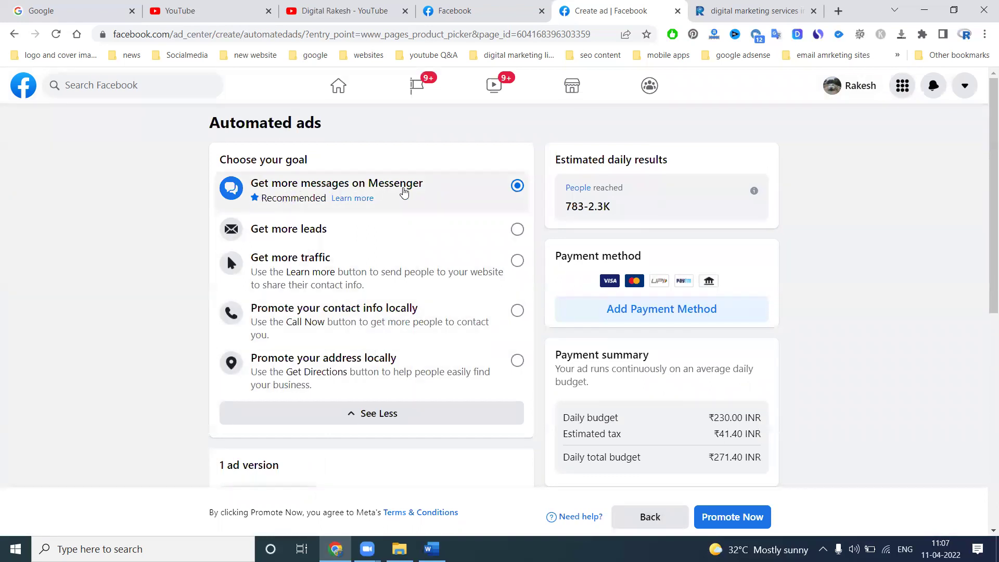
{"action": "scroll", "coordinate": [544, 332], "scroll_direction": "down", "scroll_amount": 2}
{"action": "scroll", "coordinate": [526, 330], "scroll_direction": "down", "scroll_amount": 5}
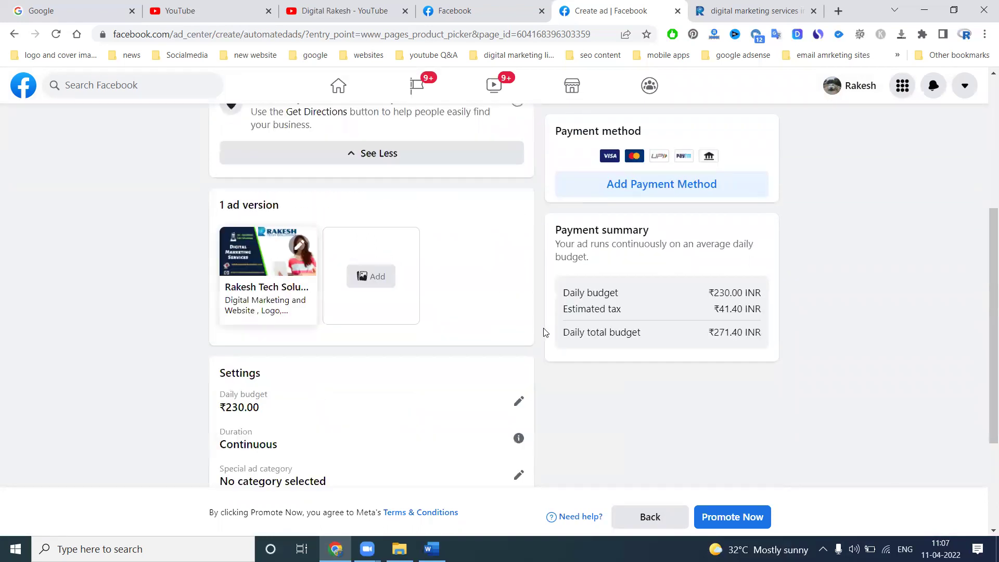
{"action": "left_click", "coordinate": [517, 235]}
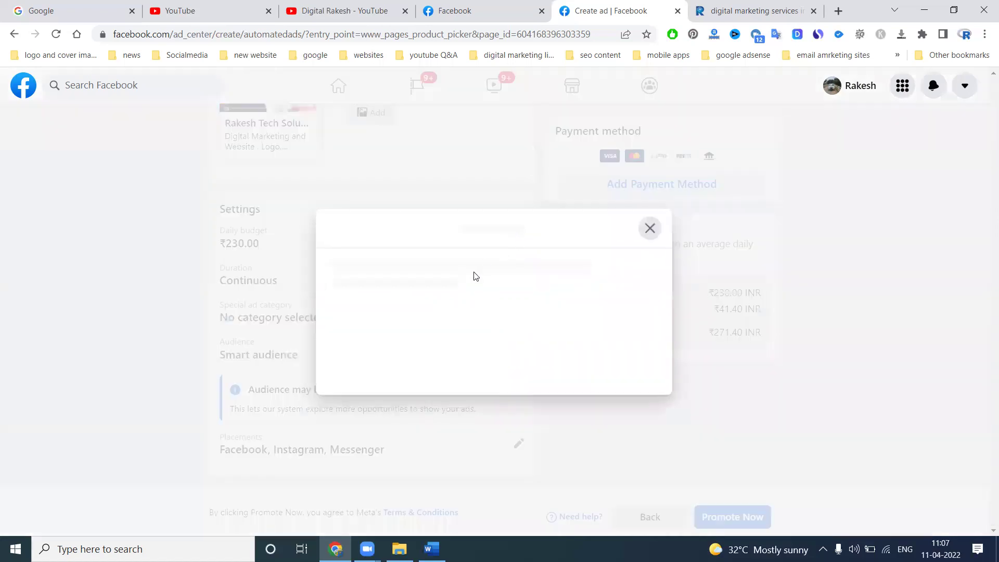
{"action": "mouse_move", "coordinate": [343, 350]}
{"action": "left_mouse_down"}
{"action": "mouse_move", "coordinate": [324, 350]}
{"action": "mouse_move", "coordinate": [354, 345]}
{"action": "left_mouse_up"}
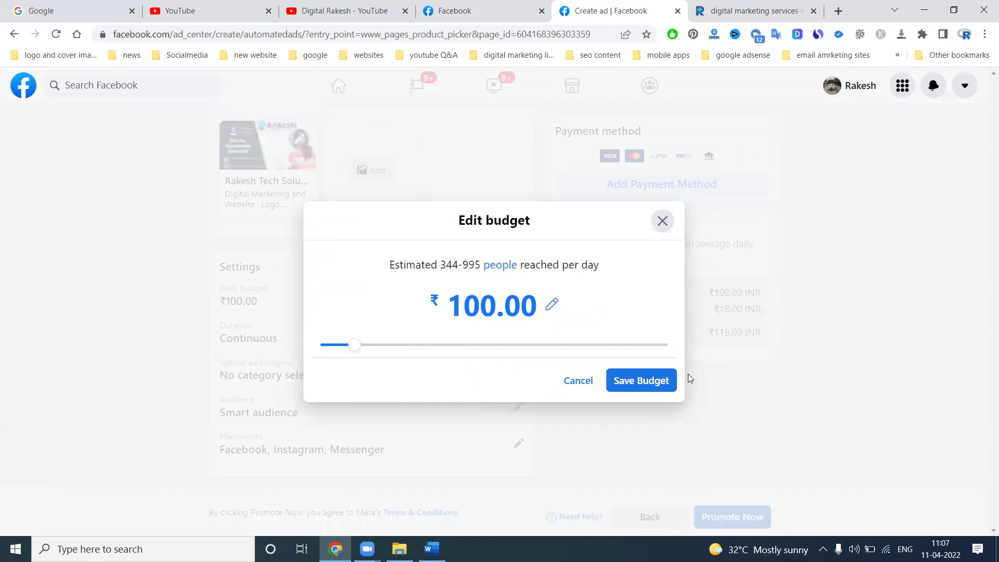
{"action": "left_click", "coordinate": [647, 380]}
Step: Compare the estimated daily results of the Get more leads and Get more traffic goals, leaving Get more traffic selected
{"action": "scroll", "coordinate": [812, 367], "scroll_direction": "up", "scroll_amount": 5}
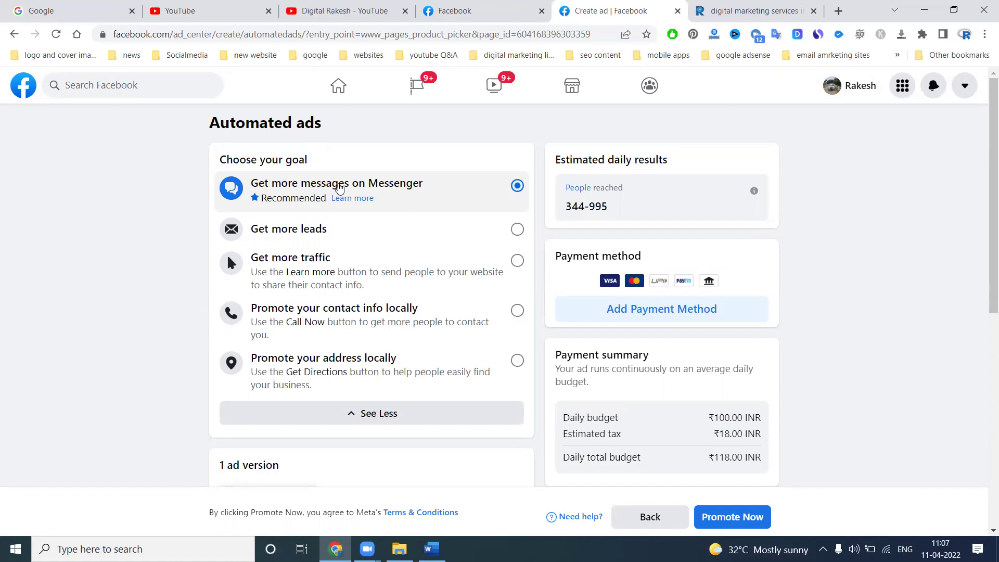
{"action": "left_click", "coordinate": [324, 230]}
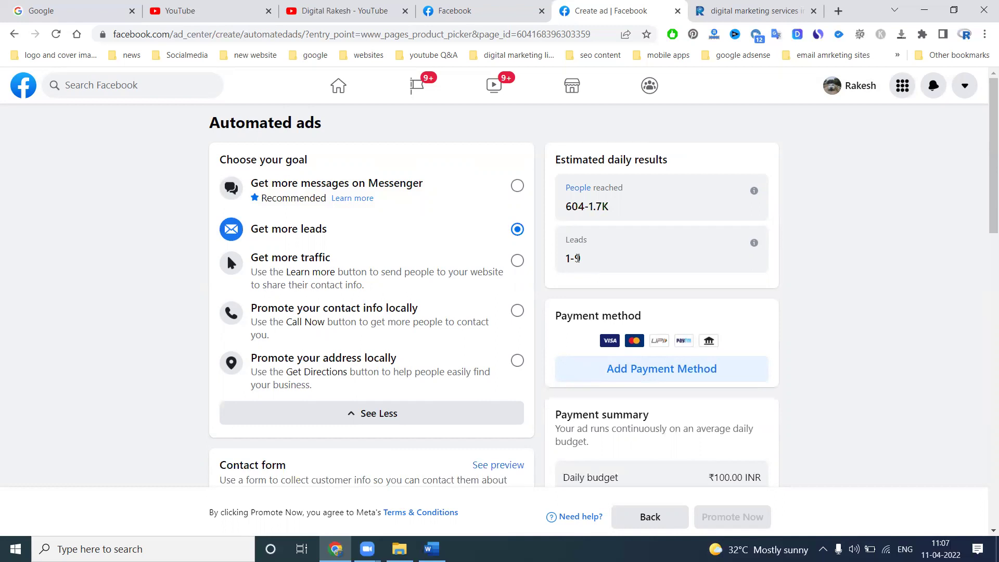
{"action": "left_click", "coordinate": [444, 269]}
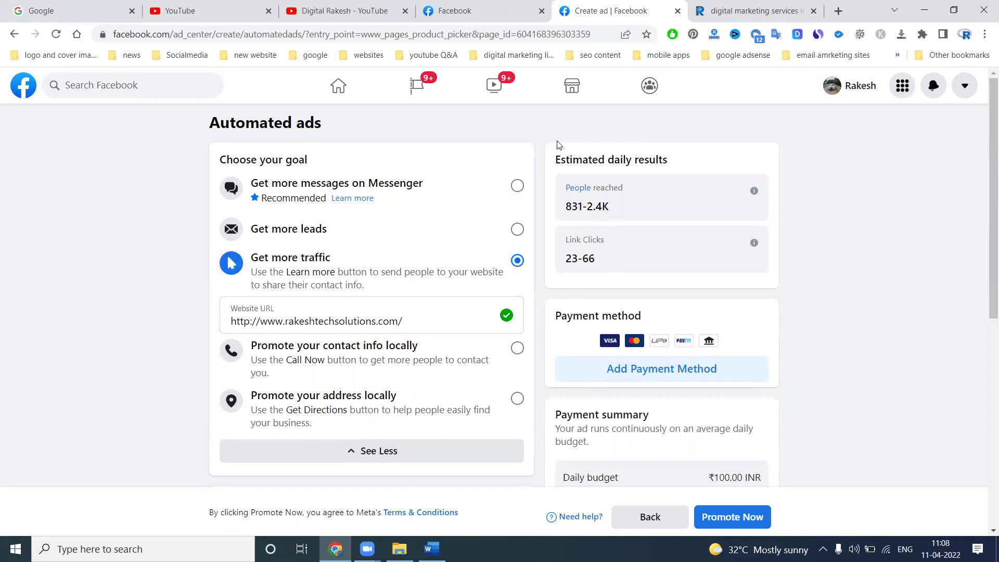
Step: Look over the Rakesh Tech Solutions website and the Facebook page linked in its footer, and return to the Automated ads setup
{"action": "scroll", "coordinate": [950, 262], "scroll_direction": "down", "scroll_amount": 20}
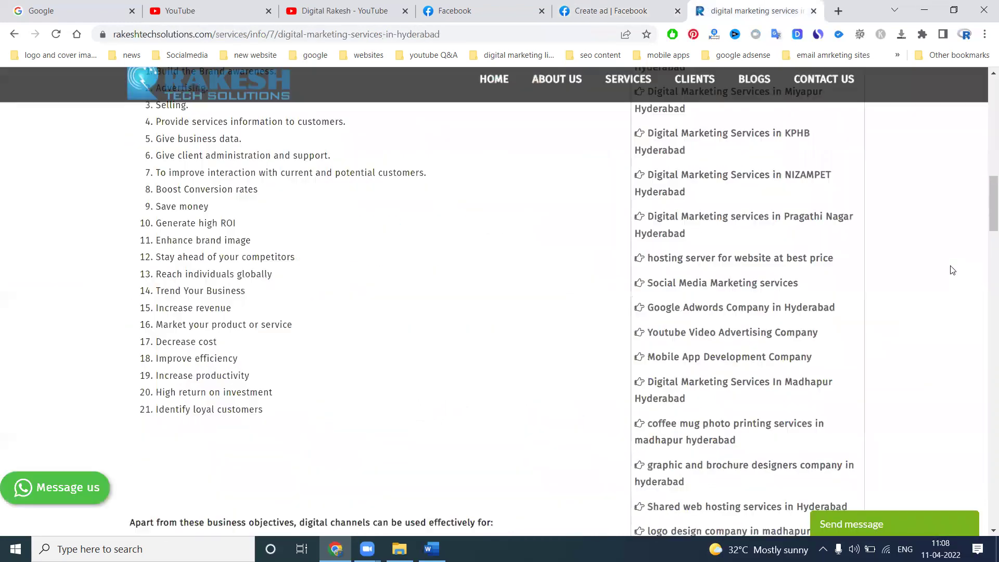
{"action": "scroll", "coordinate": [953, 284], "scroll_direction": "down", "scroll_amount": 6}
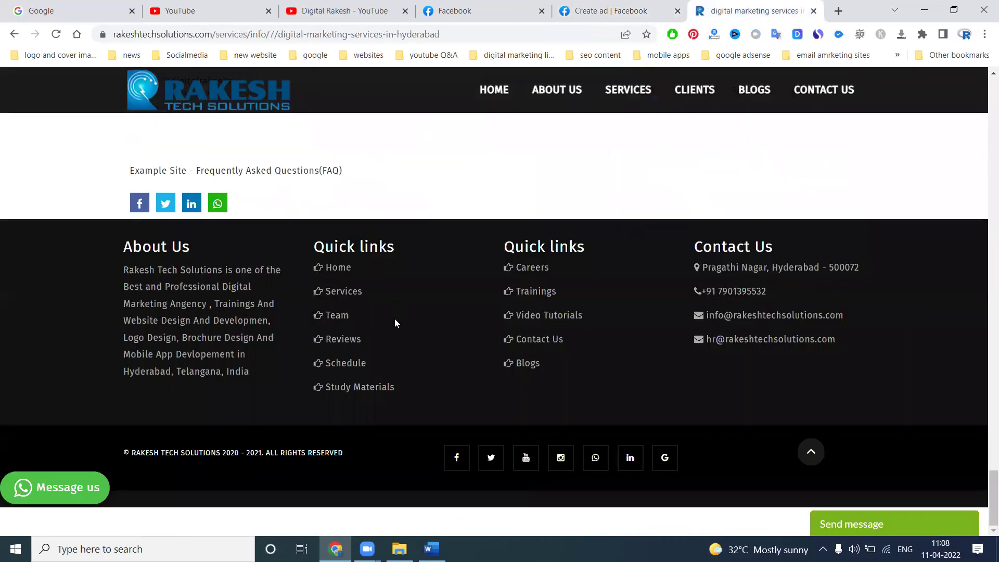
{"action": "left_click", "coordinate": [451, 458]}
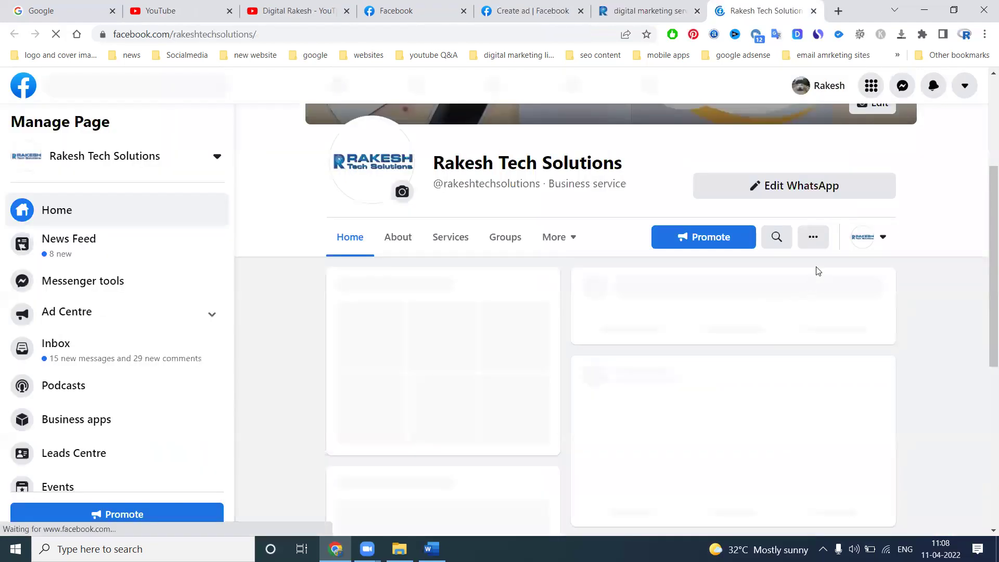
{"action": "scroll", "coordinate": [817, 269], "scroll_direction": "down", "scroll_amount": 6}
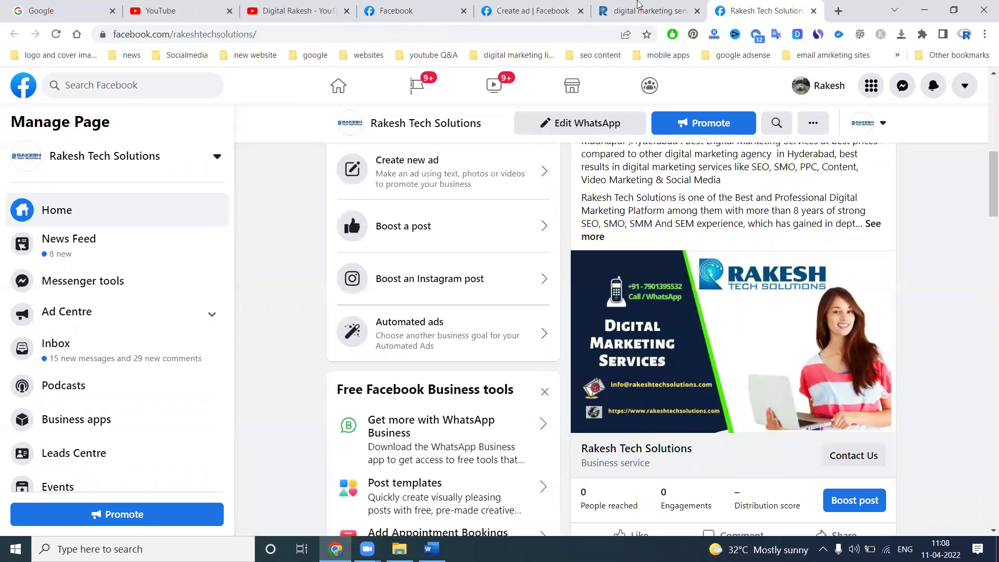
{"action": "left_click", "coordinate": [532, 6]}
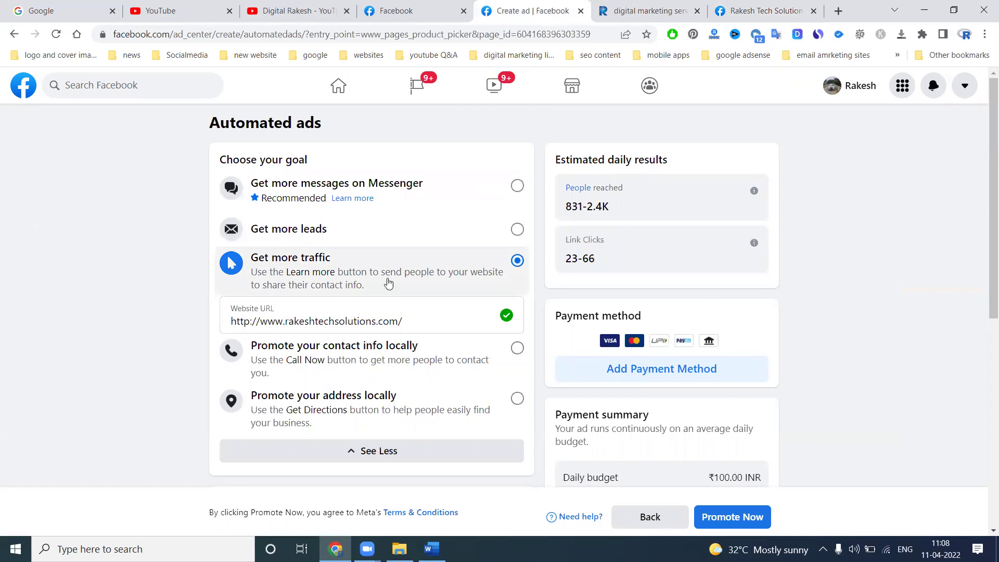
Step: Examine the Promote your contact info locally goal together with the ad version and settings, and reselect Get more traffic
{"action": "left_click", "coordinate": [311, 360]}
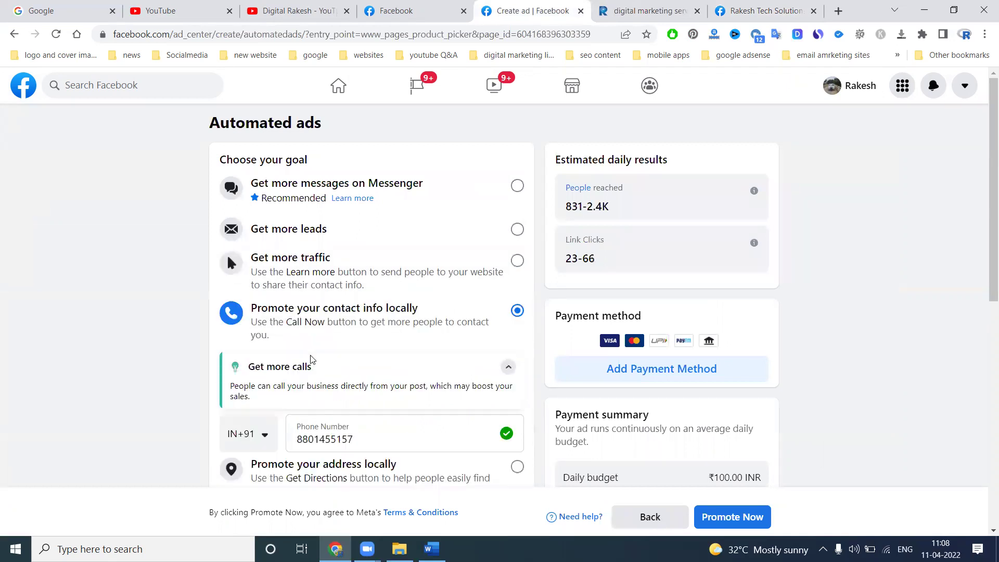
{"action": "scroll", "coordinate": [314, 349], "scroll_direction": "down", "scroll_amount": 1}
{"action": "scroll", "coordinate": [315, 346], "scroll_direction": "down", "scroll_amount": 8}
{"action": "scroll", "coordinate": [317, 333], "scroll_direction": "up", "scroll_amount": 1}
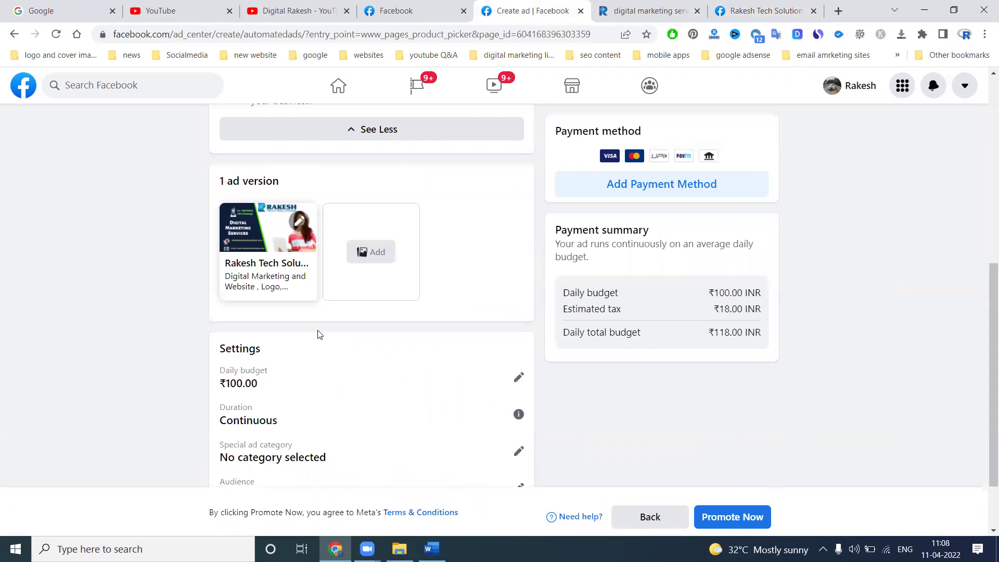
{"action": "scroll", "coordinate": [320, 334], "scroll_direction": "up", "scroll_amount": 8}
{"action": "left_click", "coordinate": [250, 277]}
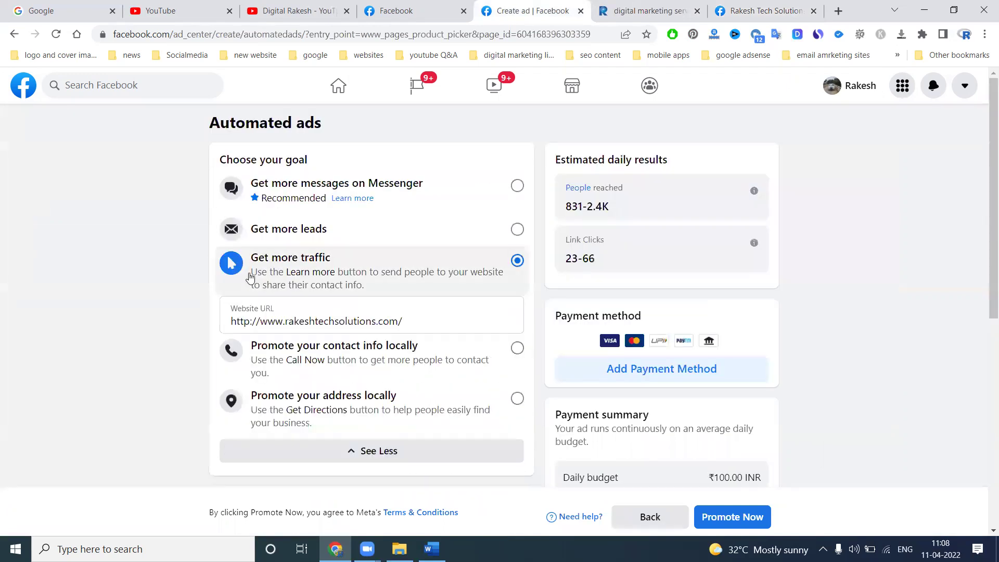
Step: Compare the Promote your address locally and Promote your contact info locally goals, and switch back to Get more traffic
{"action": "left_click", "coordinate": [253, 399]}
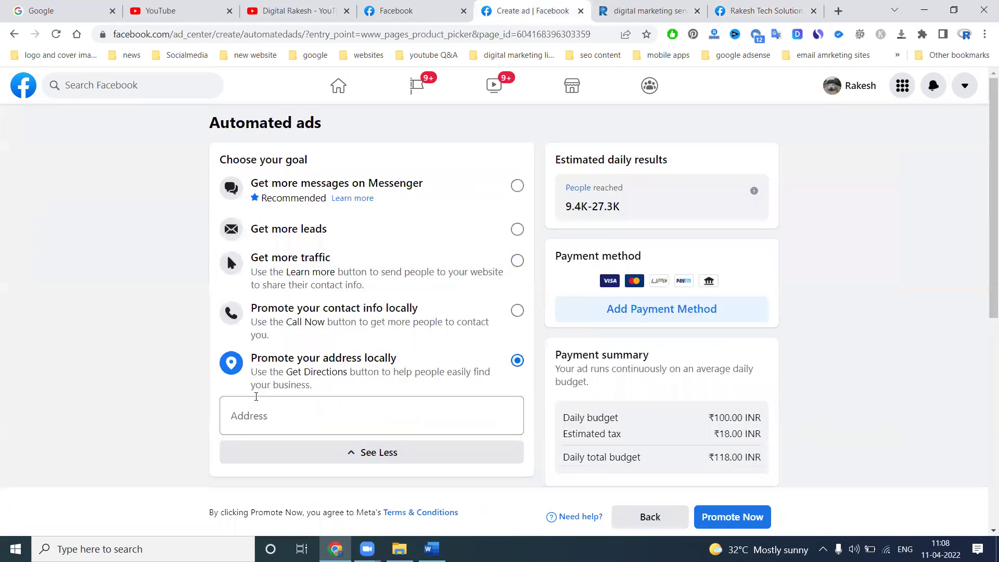
{"action": "scroll", "coordinate": [270, 313], "scroll_direction": "down", "scroll_amount": 5}
{"action": "left_click", "coordinate": [285, 272]}
{"action": "scroll", "coordinate": [544, 303], "scroll_direction": "up", "scroll_amount": 5}
{"action": "left_click", "coordinate": [313, 306]}
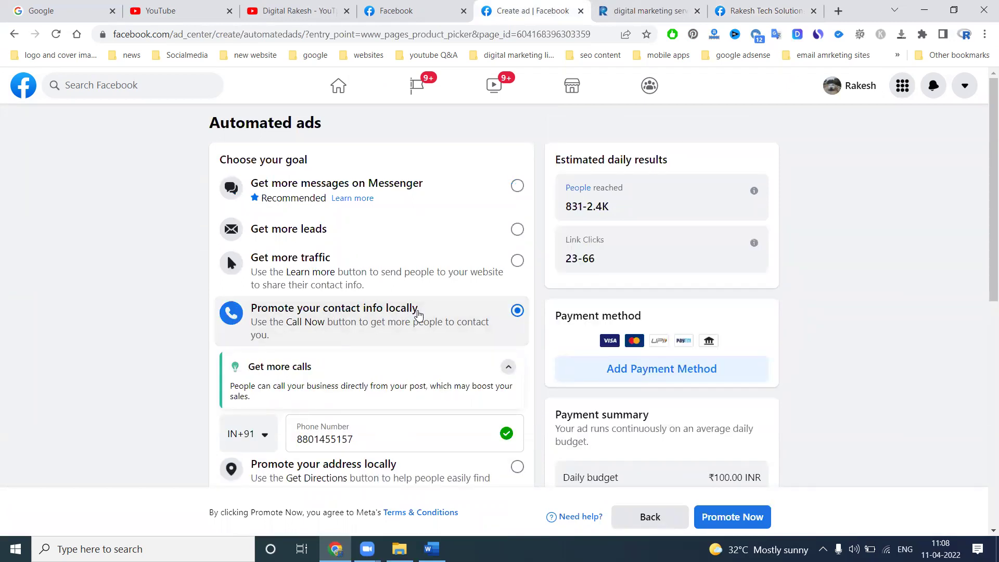
{"action": "left_click", "coordinate": [347, 285]}
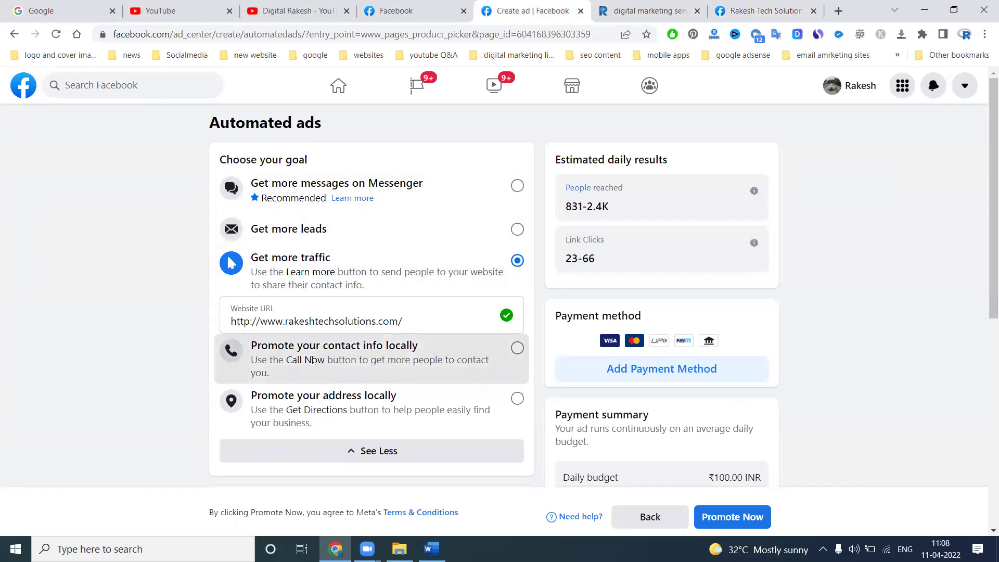
Step: Check the estimated daily results for the Get more messages on Messenger goal, and restore Get more traffic
{"action": "left_click", "coordinate": [333, 353]}
{"action": "left_click", "coordinate": [295, 178]}
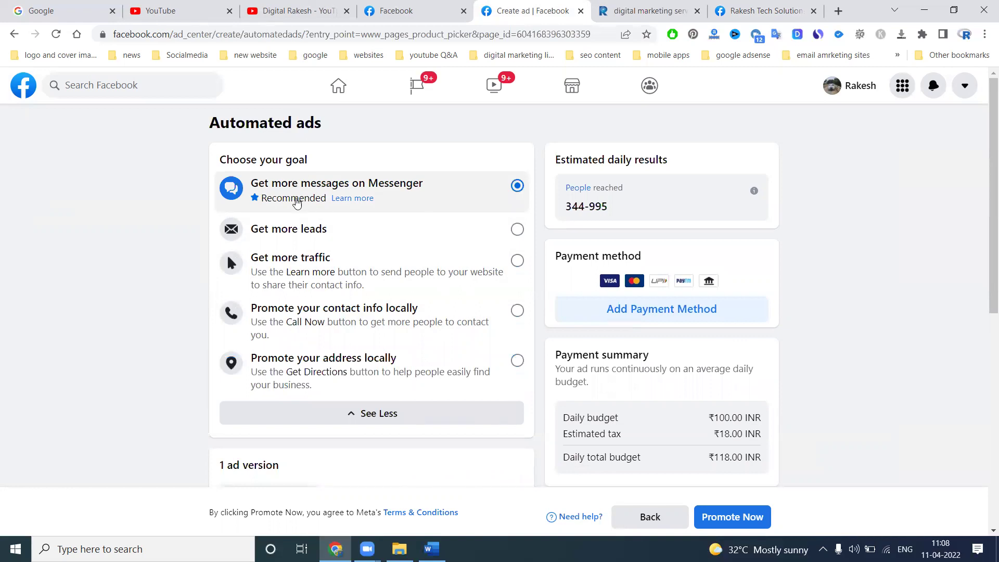
{"action": "left_click", "coordinate": [305, 255]}
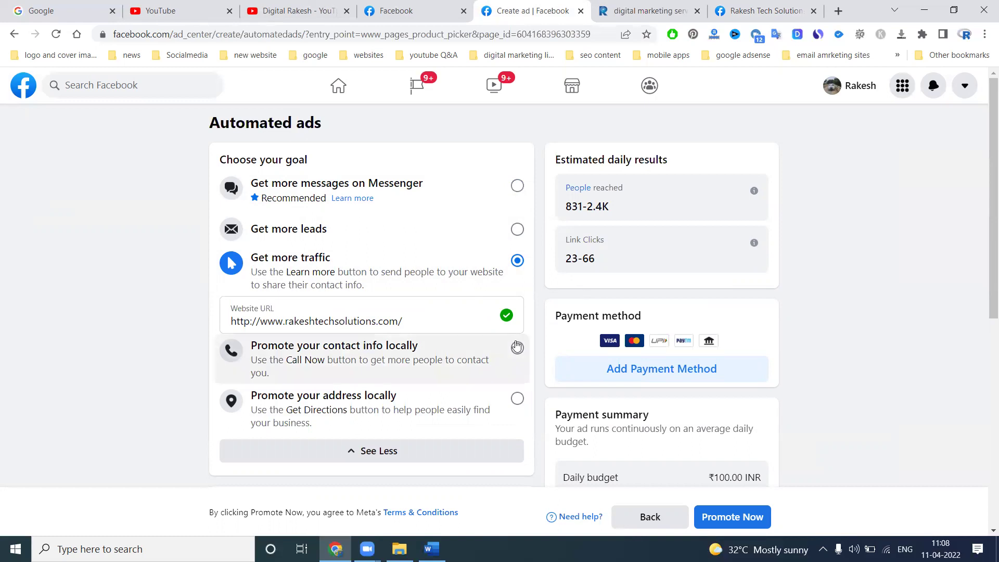
Step: Review the ad version, duration, audience, placements and payment summary of the Get more traffic campaign
{"action": "scroll", "coordinate": [519, 345], "scroll_direction": "down", "scroll_amount": 6}
{"action": "scroll", "coordinate": [518, 346], "scroll_direction": "down", "scroll_amount": 2}
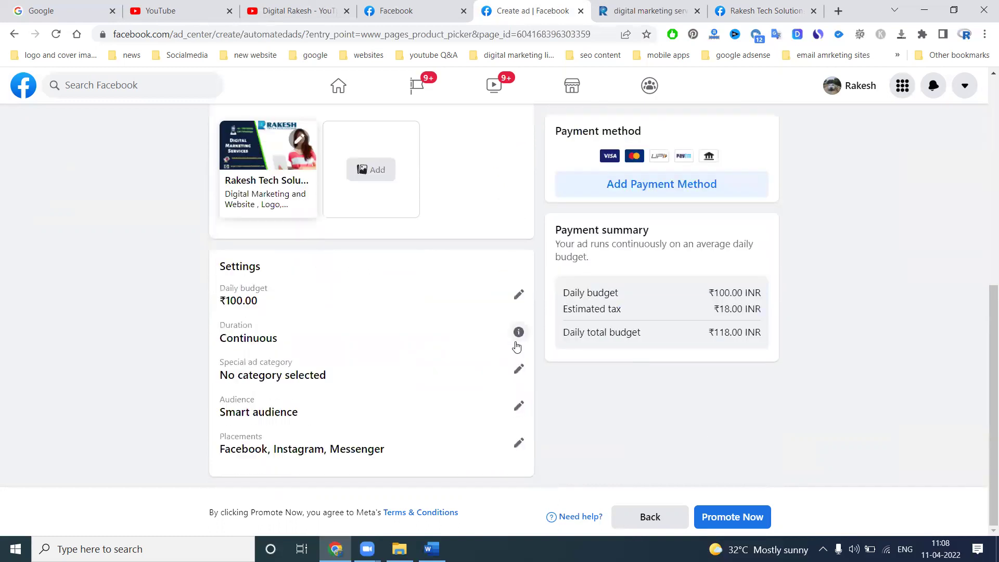
{"action": "scroll", "coordinate": [523, 307], "scroll_direction": "up", "scroll_amount": 8}
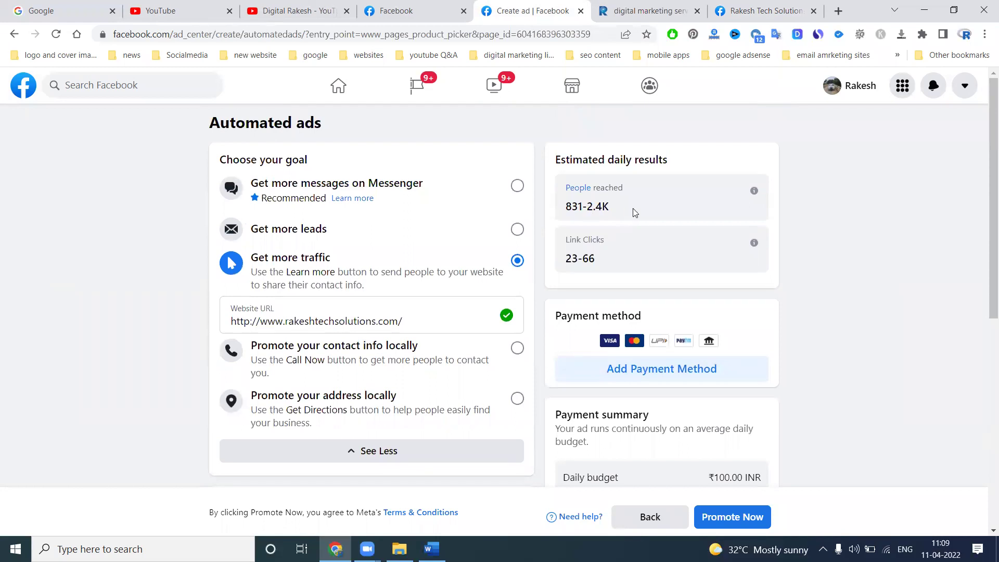
{"action": "scroll", "coordinate": [637, 213], "scroll_direction": "down", "scroll_amount": 5}
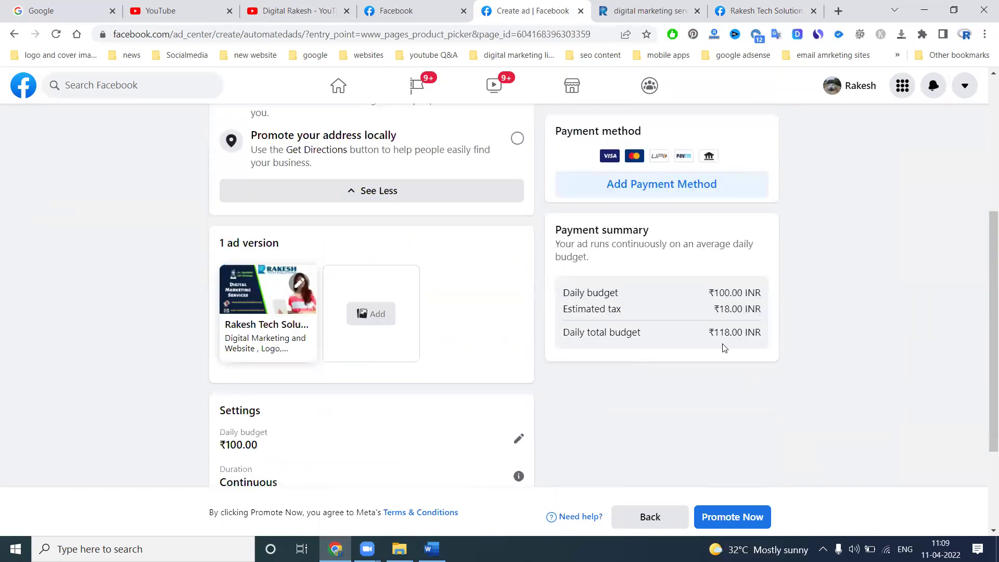
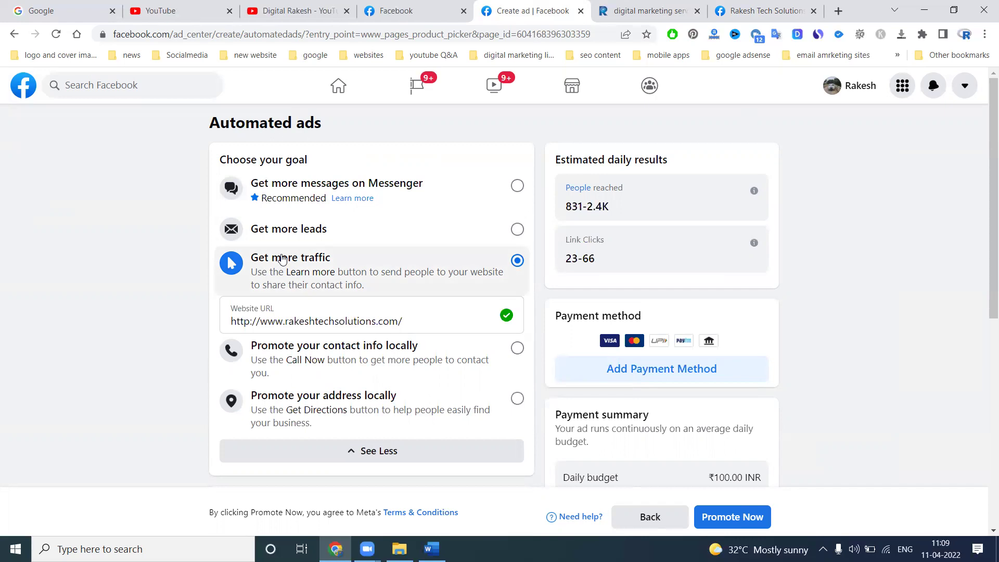
Step: Compare the Get more leads and Get more messages on Messenger goals, and choose Get more traffic as the advertising goal
{"action": "left_click", "coordinate": [272, 228]}
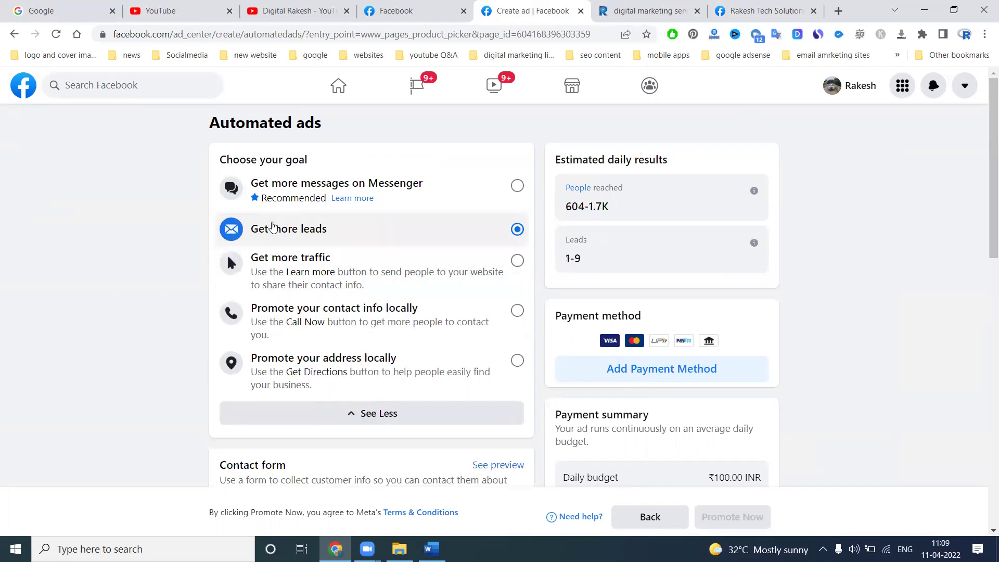
{"action": "left_click", "coordinate": [281, 188]}
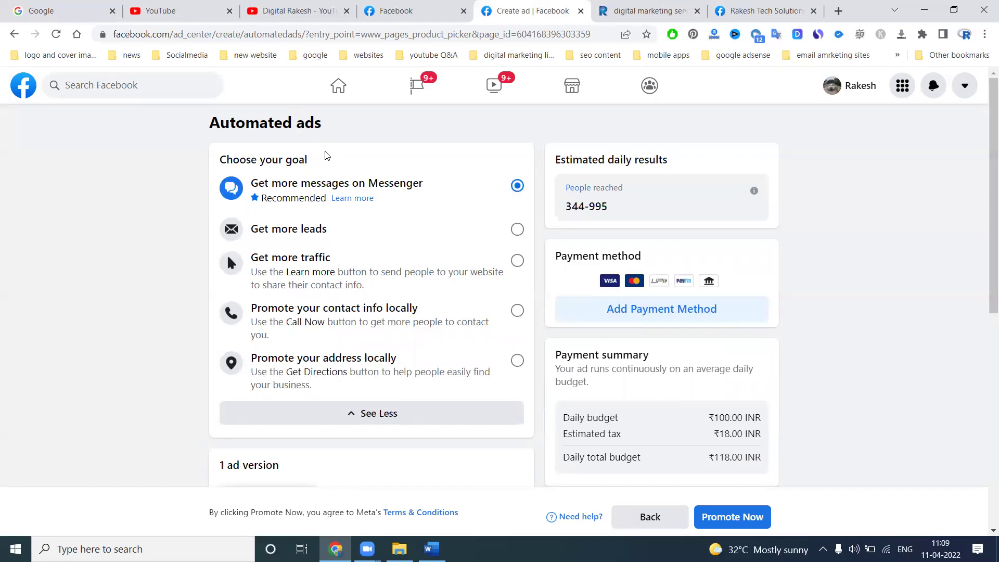
{"action": "left_click", "coordinate": [290, 257]}
{"action": "scroll", "coordinate": [468, 338], "scroll_direction": "down", "scroll_amount": 5}
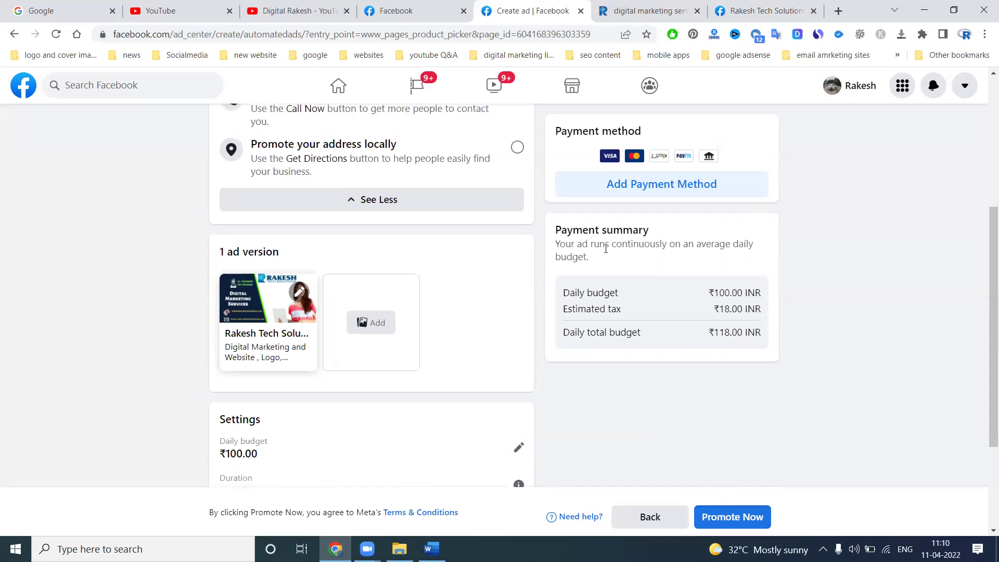
{"action": "scroll", "coordinate": [625, 258], "scroll_direction": "up", "scroll_amount": 5}
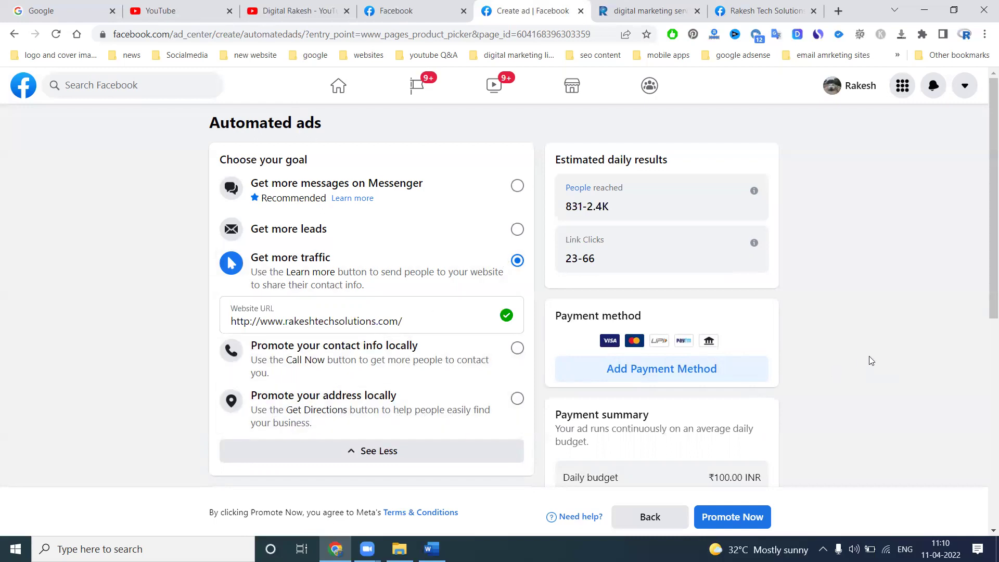
Step: Submit the Get more traffic ad with its ₹100.00 daily budget for promotion, and go to the Ad Centre
{"action": "scroll", "coordinate": [872, 362], "scroll_direction": "down", "scroll_amount": 3}
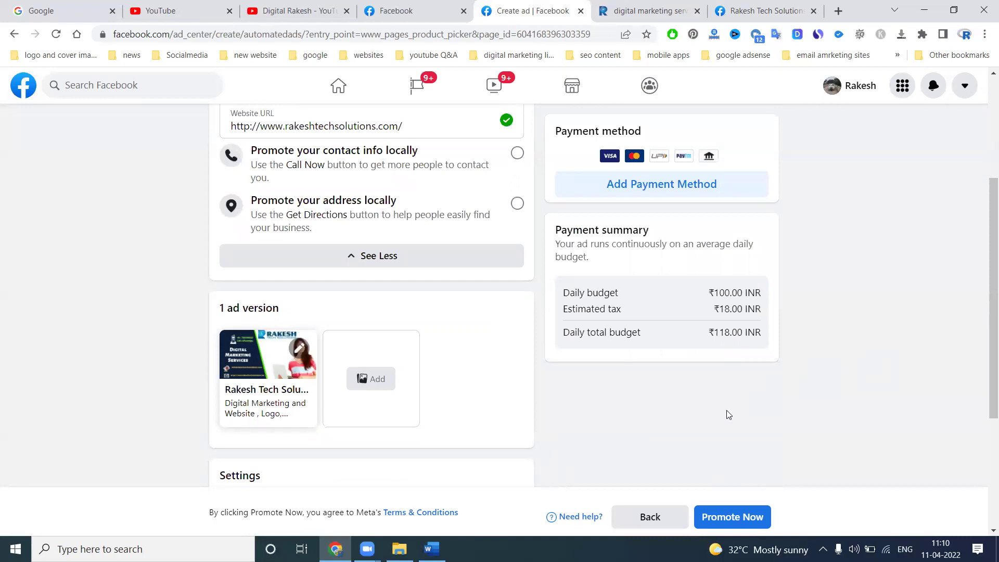
{"action": "left_click", "coordinate": [722, 516]}
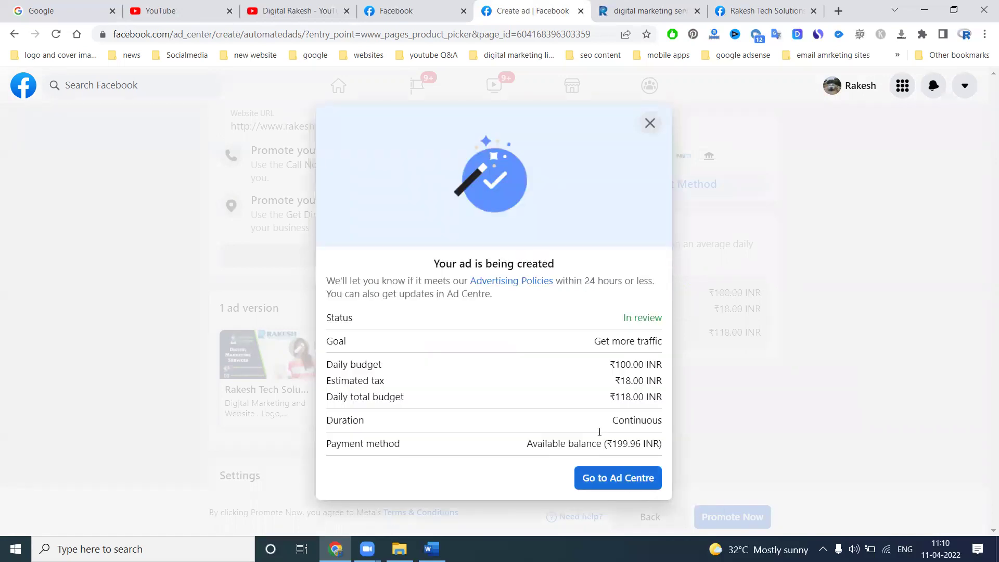
{"action": "left_click", "coordinate": [610, 477]}
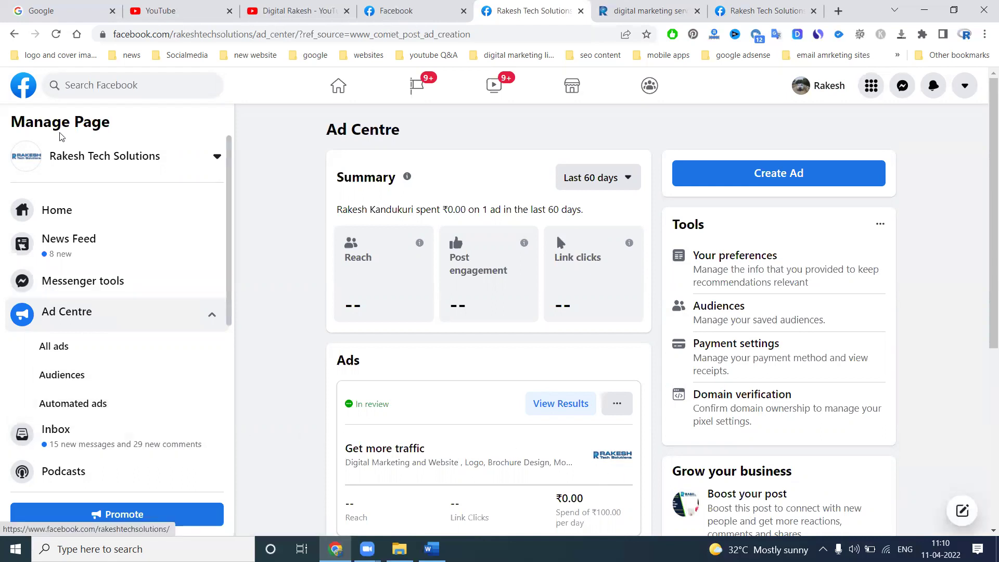
Step: Reopen the Ad Centre from the page's home, review the status of the listed ads, and switch to the Digital Rakesh YouTube channel
{"action": "left_click", "coordinate": [67, 211]}
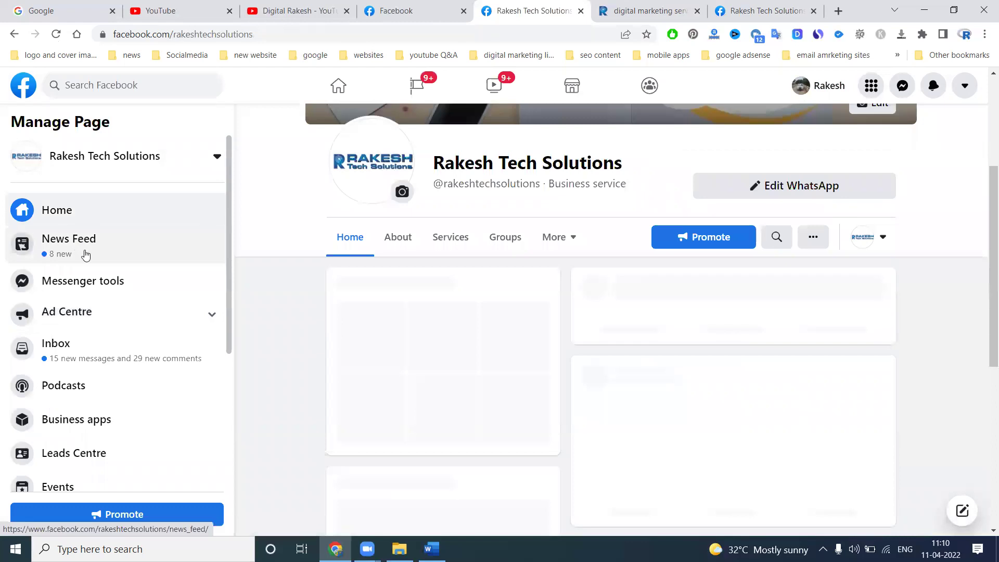
{"action": "left_click", "coordinate": [61, 314]}
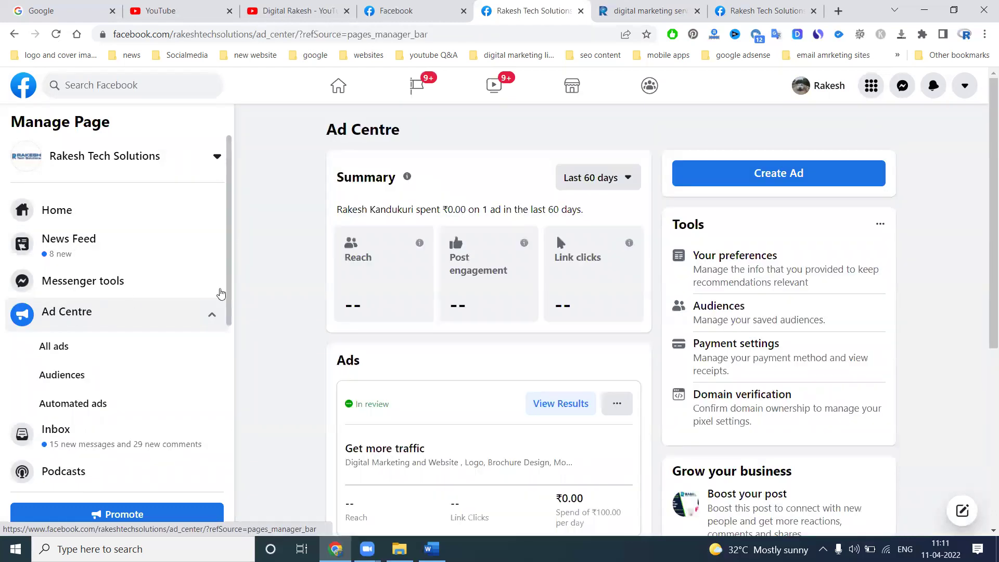
{"action": "scroll", "coordinate": [530, 286], "scroll_direction": "down", "scroll_amount": 3}
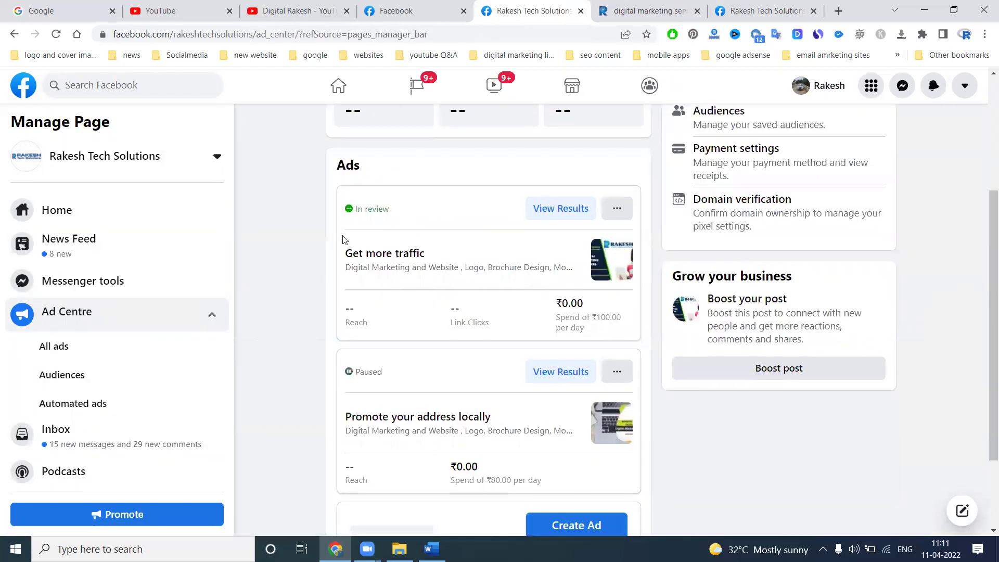
{"action": "scroll", "coordinate": [366, 320], "scroll_direction": "down", "scroll_amount": 2}
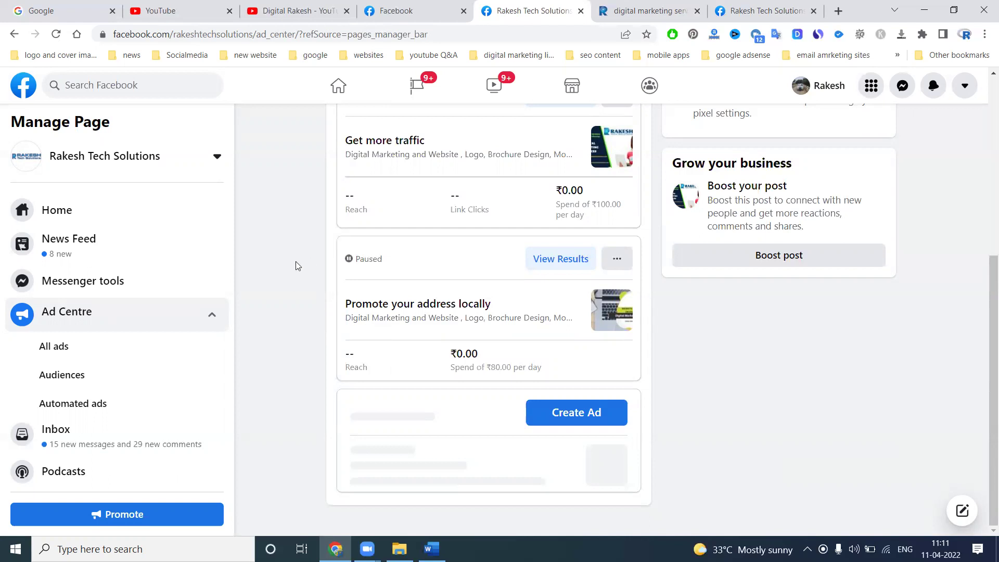
{"action": "left_click", "coordinate": [290, 5]}
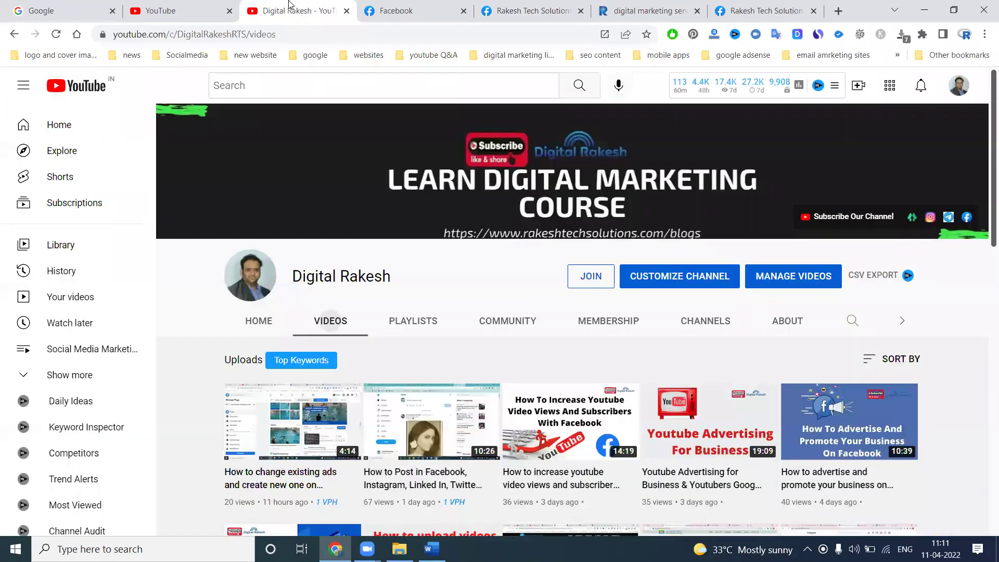